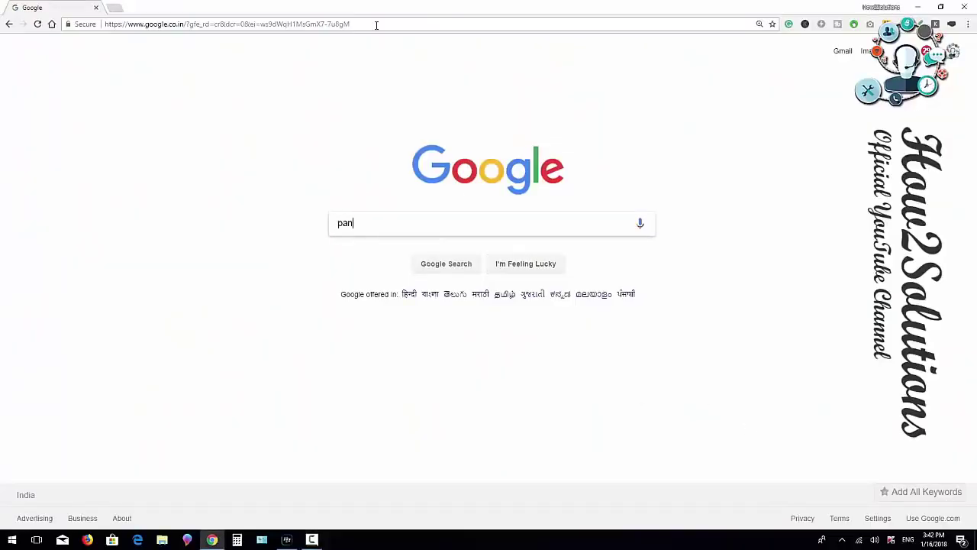
# - Search Google for pangu.in and open the pangu.in result
pyautogui.write('gu.nl')
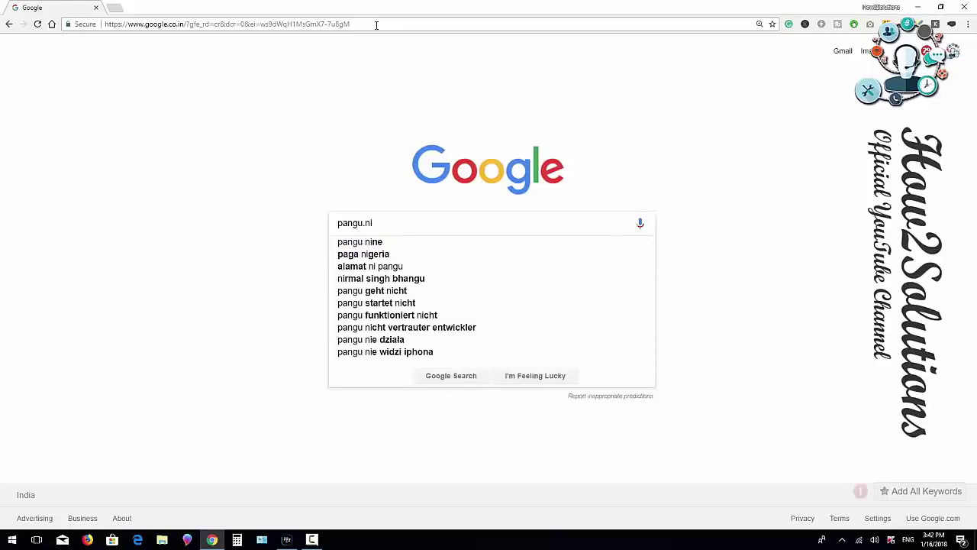
pyautogui.press('BackSpace')
pyautogui.press('BackSpace')
pyautogui.write('in')
pyautogui.press('Return')
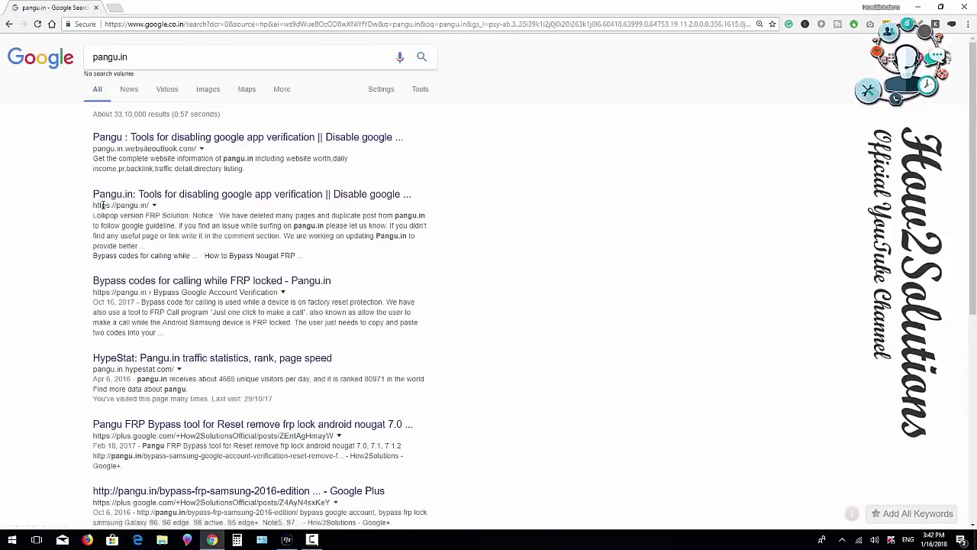
pyautogui.moveTo(92, 204); pyautogui.dragTo(155, 200)
pyautogui.click(155, 199)
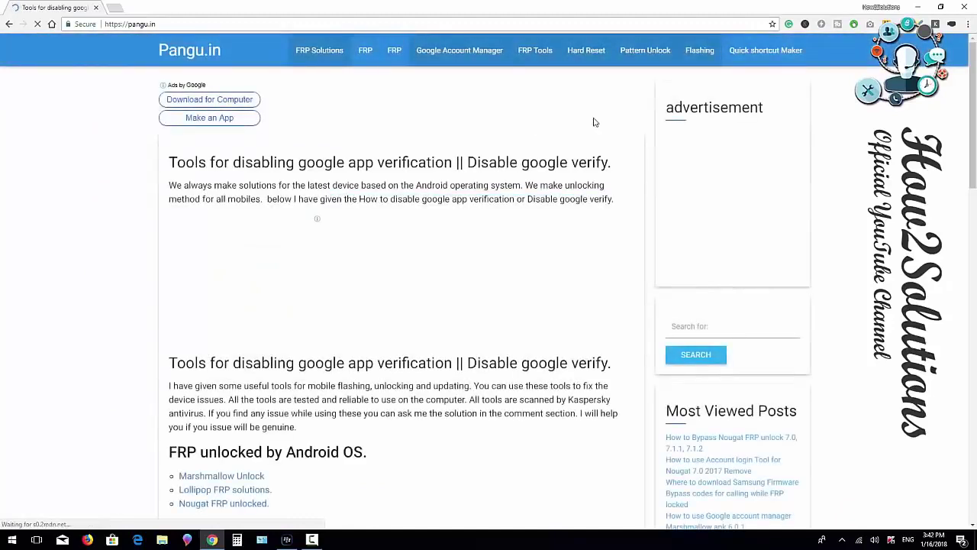
# - Open the OPPO hard reset article and follow its Oppo F5 Youth link
pyautogui.moveTo(585, 53)
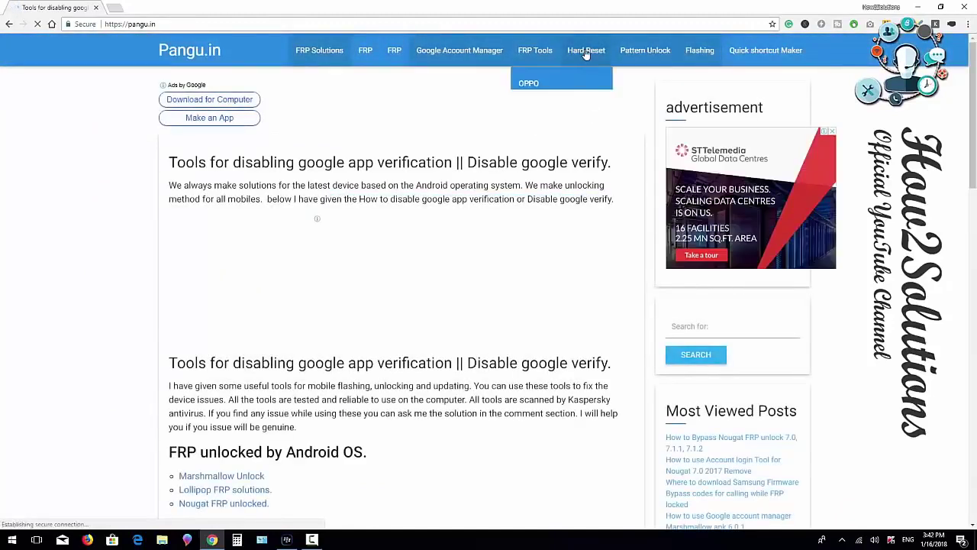
pyautogui.click(537, 84)
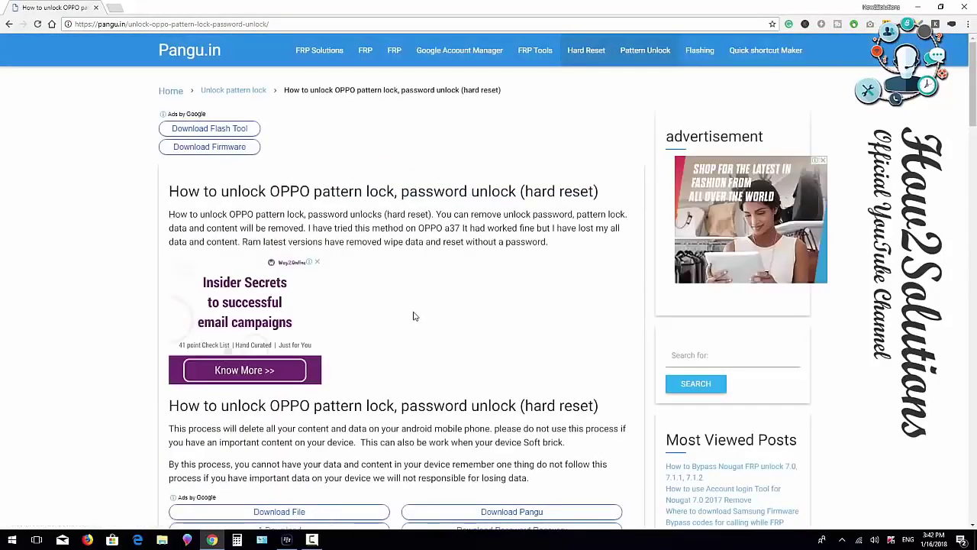
pyautogui.scroll(-4, 409, 320)
pyautogui.scroll(-5, 408, 319)
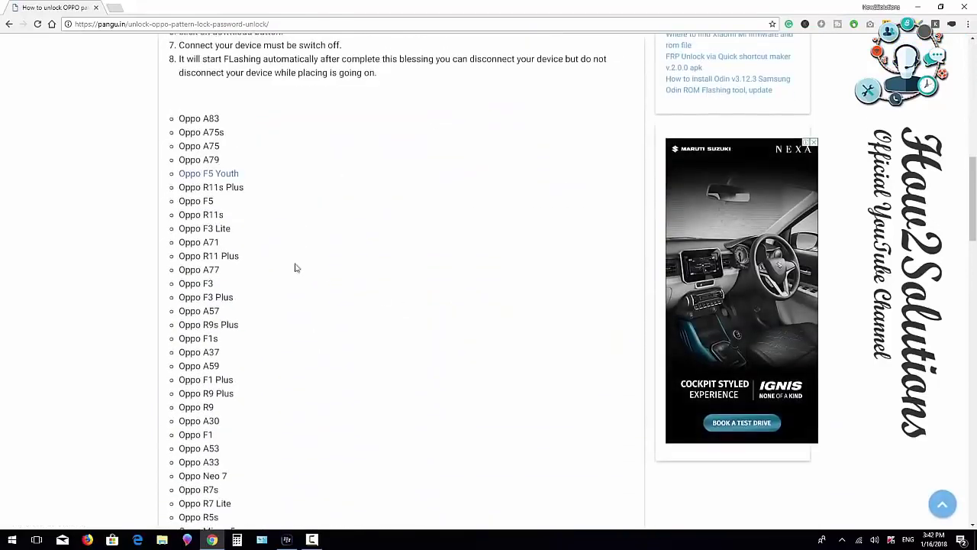
pyautogui.moveTo(175, 175); pyautogui.dragTo(239, 173)
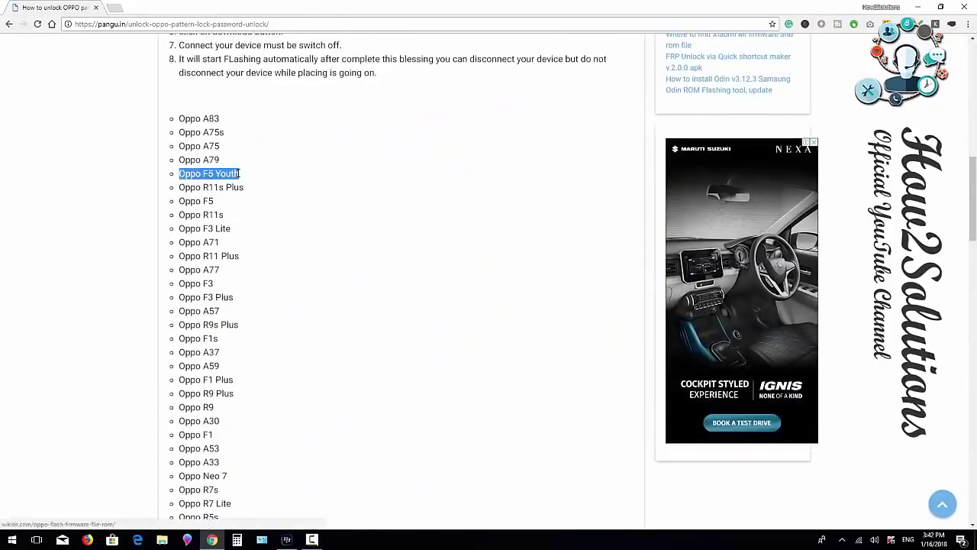
pyautogui.click(220, 201)
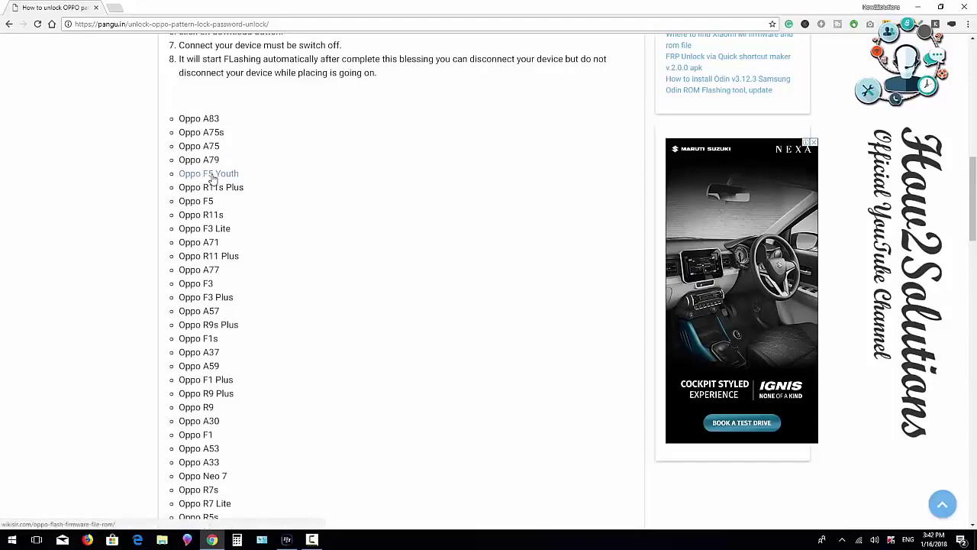
pyautogui.click(212, 175)
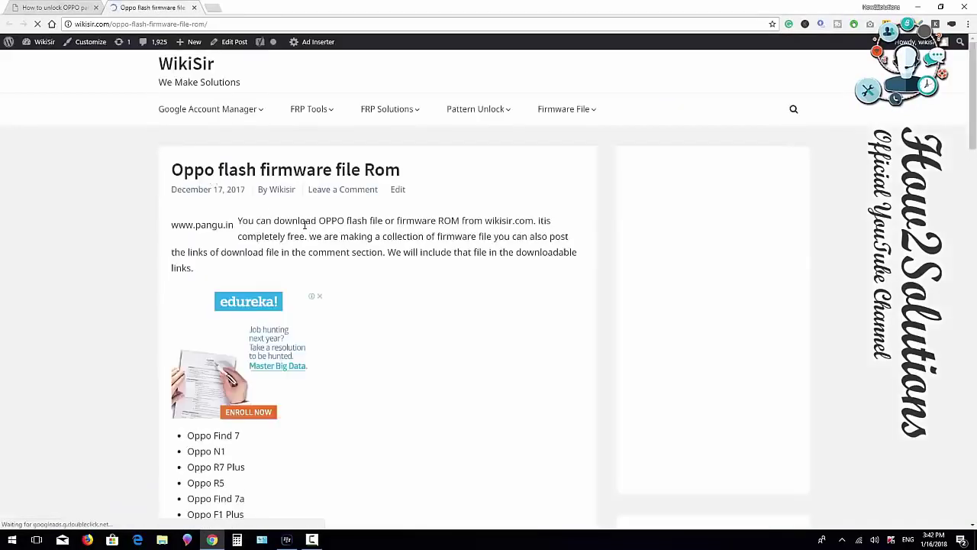
# - Scroll to the Oppo F5 Youth firmware section and highlight ALL_OPPO_TOOL_BY_GSM_SOLUTION_&_GSM_ANIL.rar
pyautogui.scroll(-7, 308, 231)
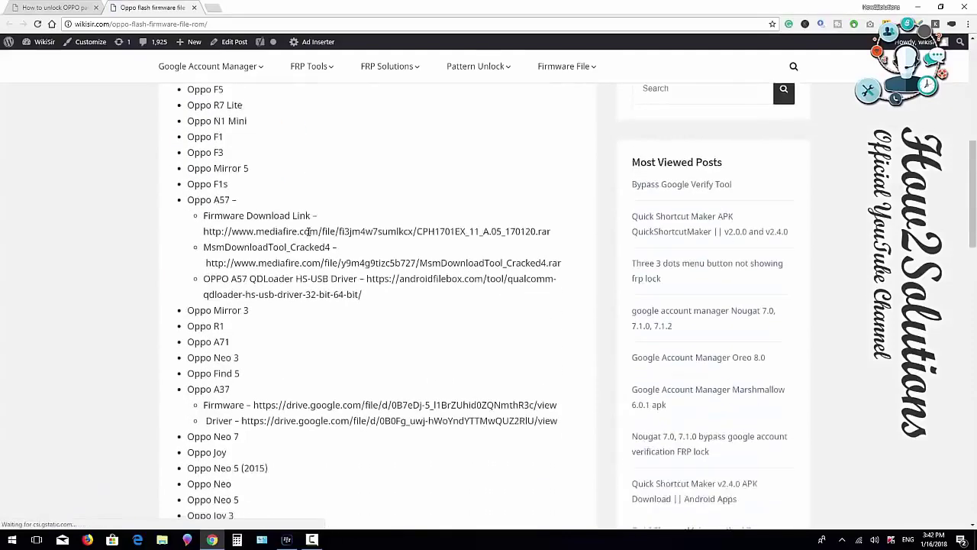
pyautogui.scroll(-4, 313, 223)
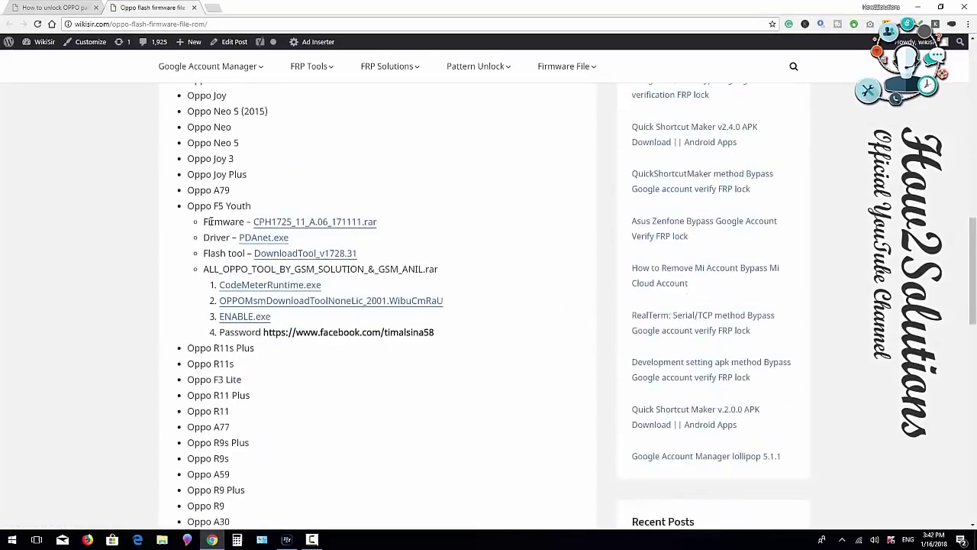
pyautogui.moveTo(228, 221); pyautogui.dragTo(245, 221)
pyautogui.click(204, 238)
pyautogui.moveTo(205, 253); pyautogui.dragTo(450, 274)
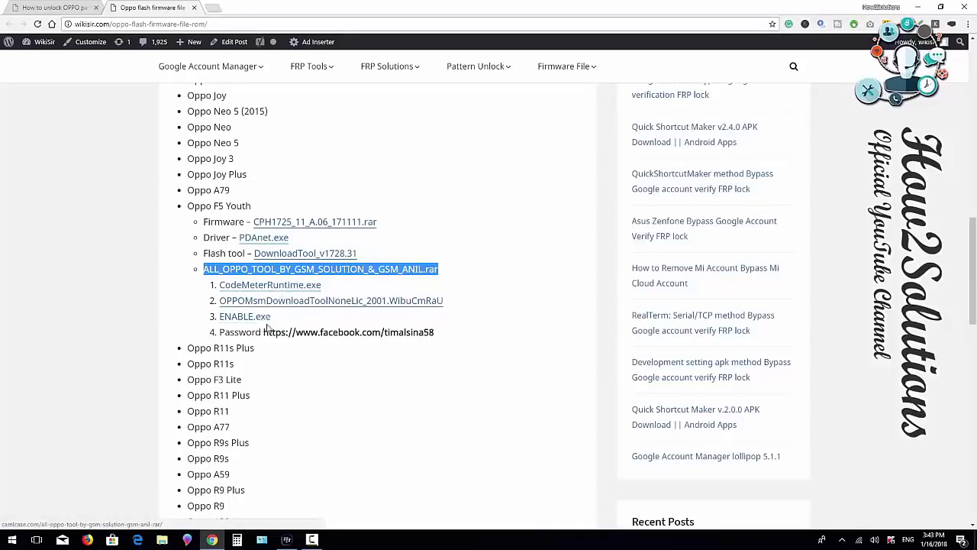
# - Download CPH1725_11_A.06_171111.rar from Google Drive and close the Drive tab
pyautogui.click(290, 222)
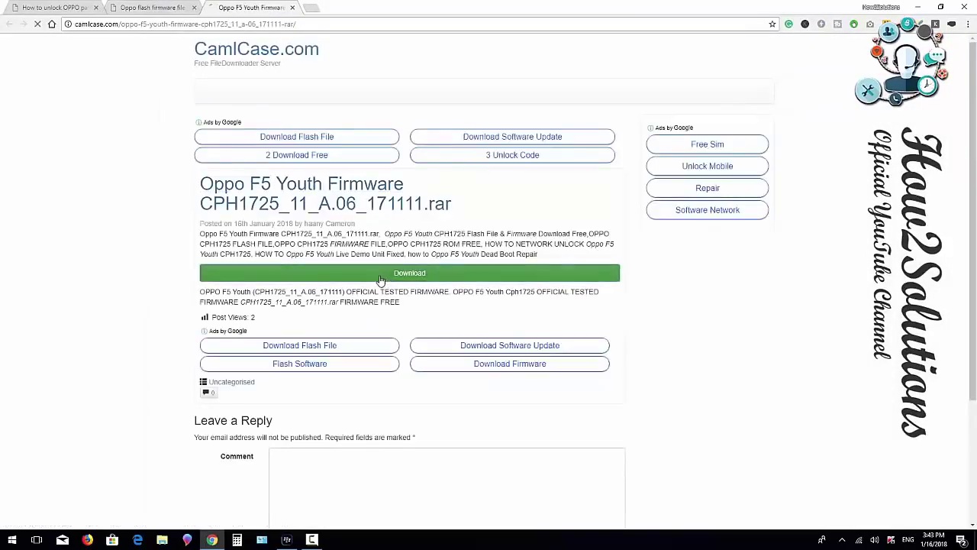
pyautogui.click(380, 276)
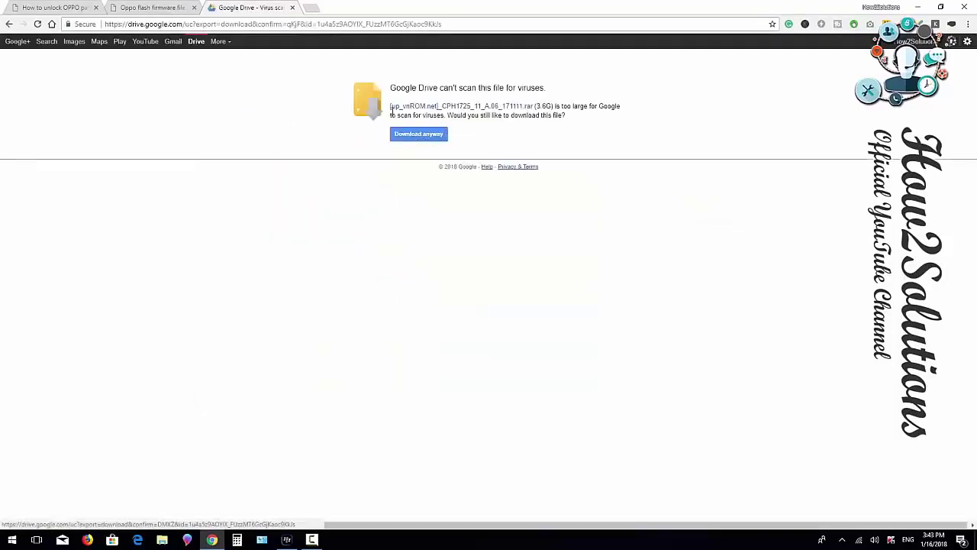
pyautogui.click(292, 7)
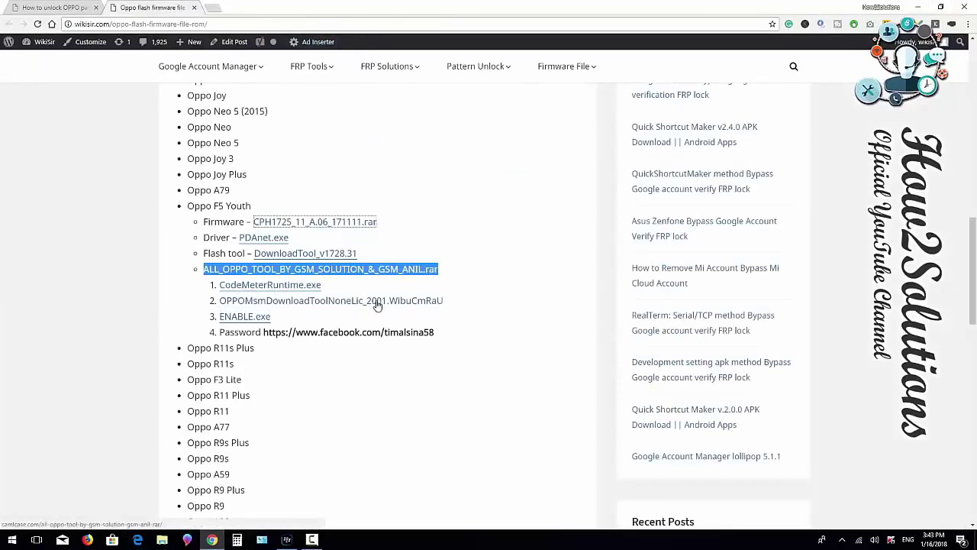
# - Minimize Chrome, open the oppo f5 folder and snap it to the left half
pyautogui.click(901, 4)
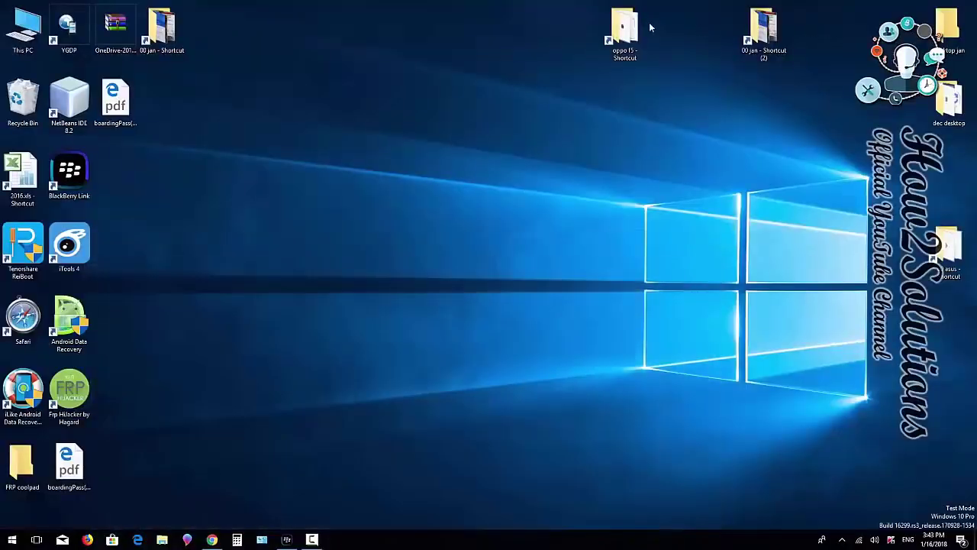
pyautogui.doubleClick(638, 28)
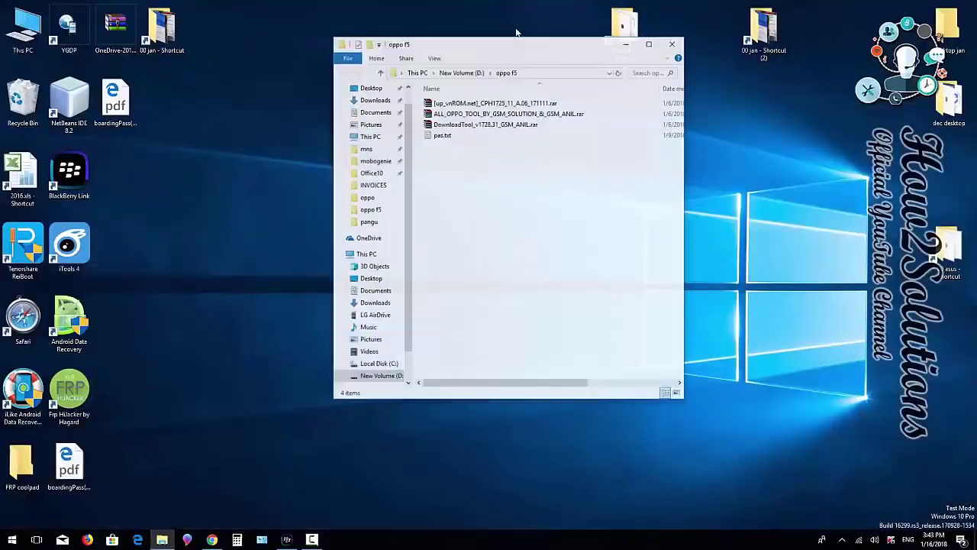
pyautogui.moveTo(499, 43); pyautogui.dragTo(976, 31)
pyautogui.press('Escape')
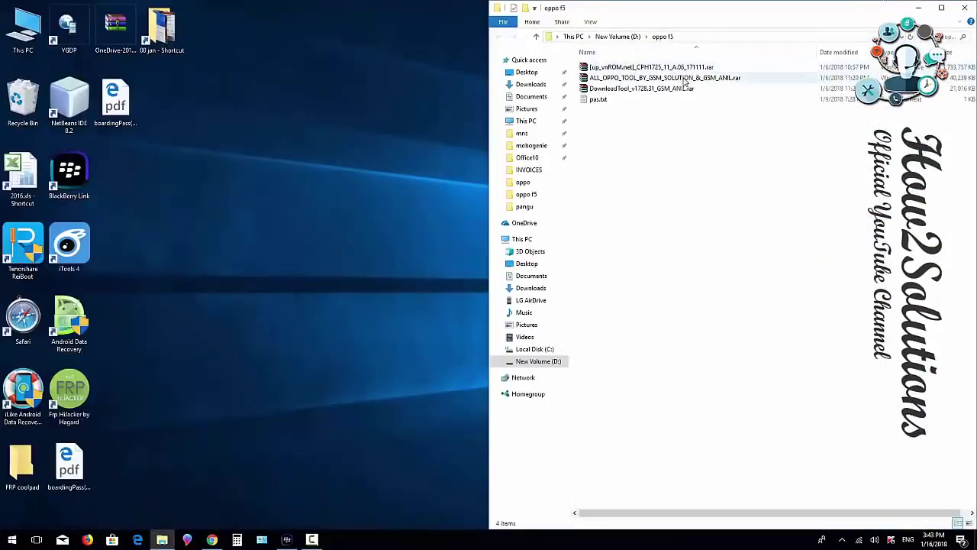
pyautogui.moveTo(697, 16); pyautogui.dragTo(0, 100)
pyautogui.press('Escape')
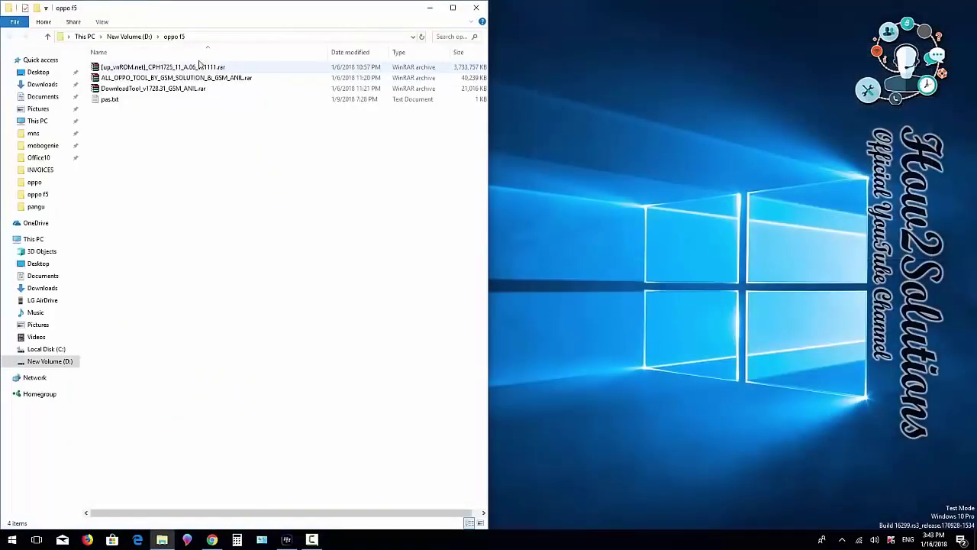
# - Extract ALL_OPPO_TOOL_BY_GSM_SOLUTION_&_GSM_ANIL.rar to its own folder, then return to Chrome for the password
pyautogui.click(153, 78)
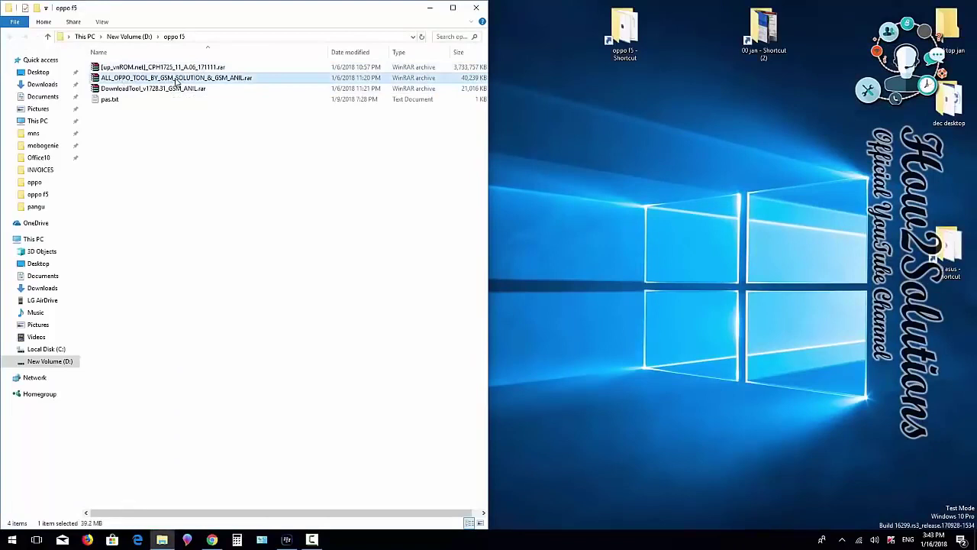
pyautogui.rightClick(137, 80)
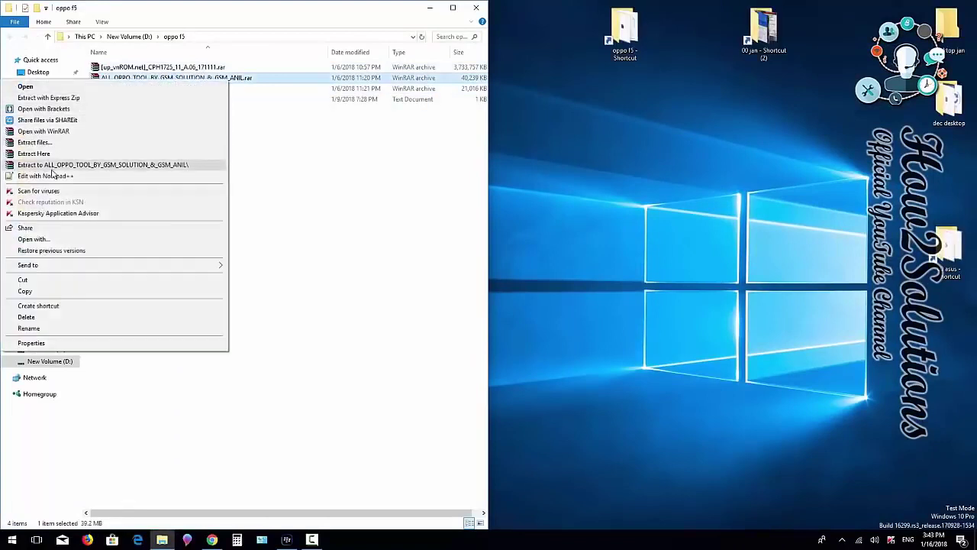
pyautogui.click(108, 165)
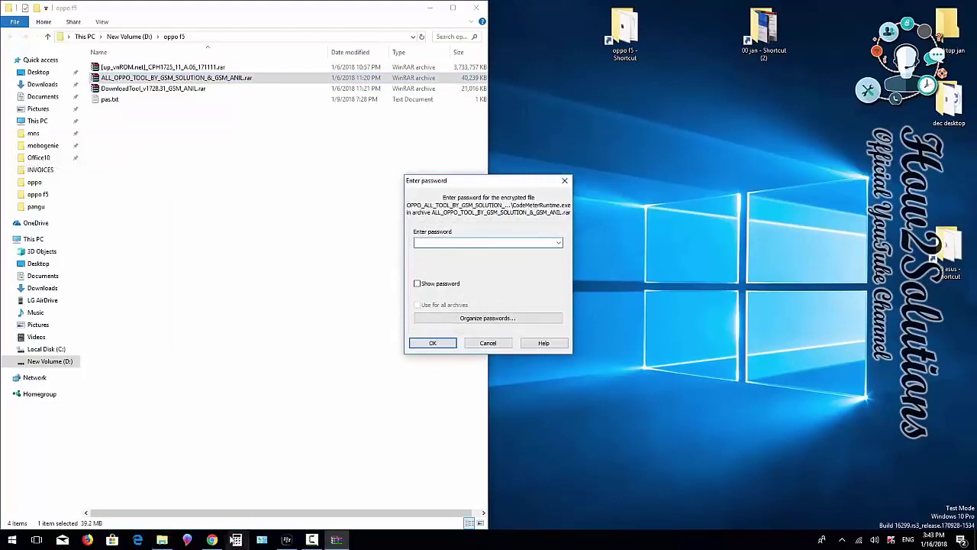
pyautogui.click(212, 540)
# - Copy the archive password from the web page into WinRAR's password prompt and confirm
pyautogui.moveTo(263, 332); pyautogui.dragTo(453, 339)
pyautogui.rightClick(447, 342)
pyautogui.click(446, 343)
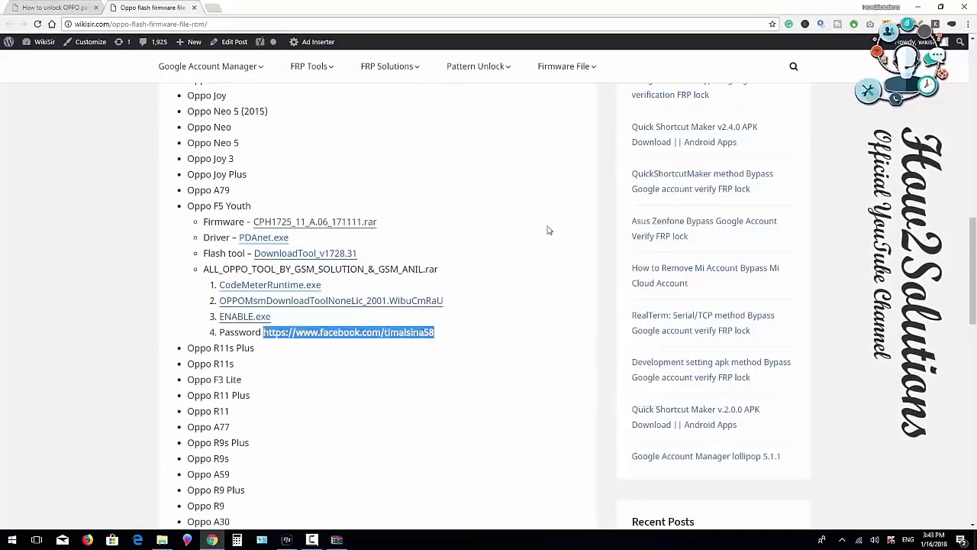
pyautogui.hotkey('alt', 'Tab')
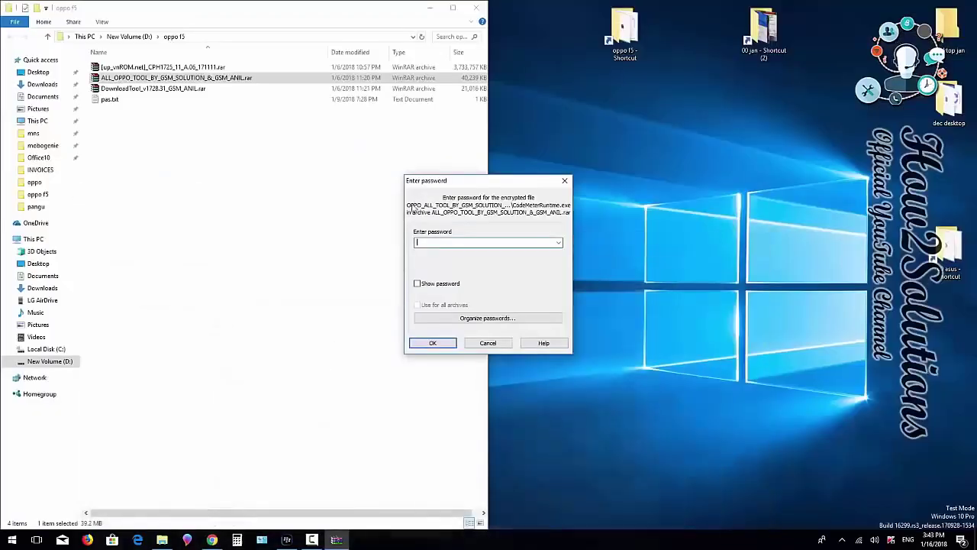
pyautogui.rightClick(452, 242)
pyautogui.click(375, 282)
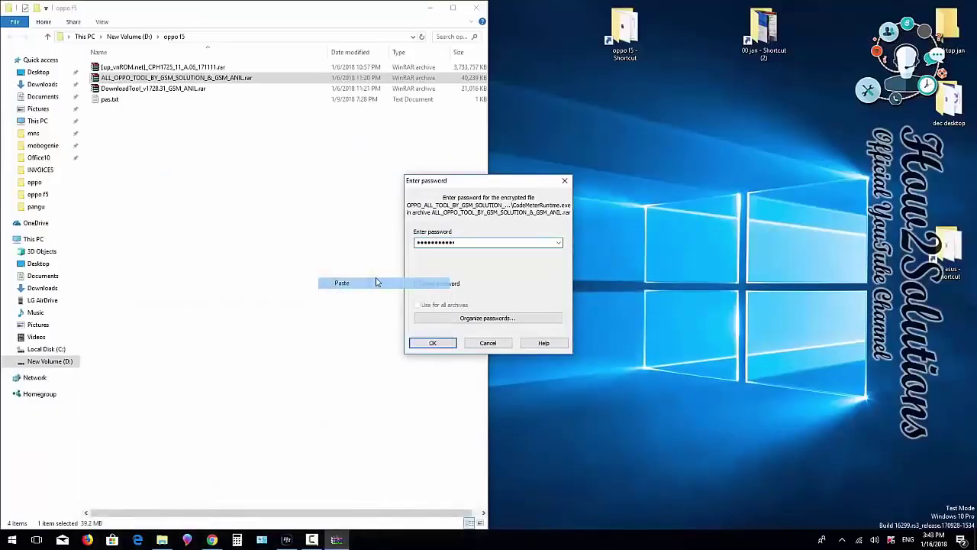
pyautogui.click(433, 342)
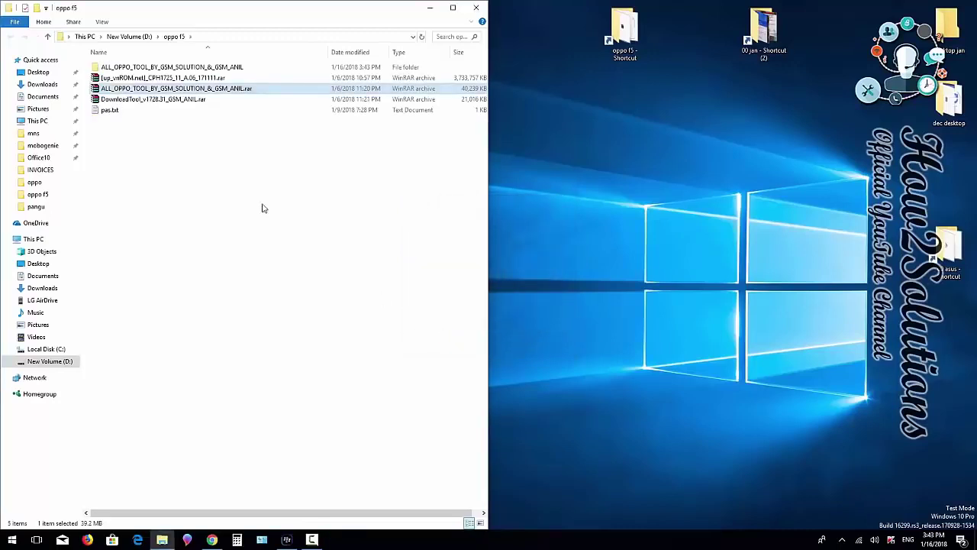
# - Open OPPO_ALL_TOOL_BY_GSM_SOLUTION_&_GSM_ANIL and run PDAnet.exe, removing the existing PdaNet
pyautogui.doubleClick(214, 67)
pyautogui.doubleClick(174, 69)
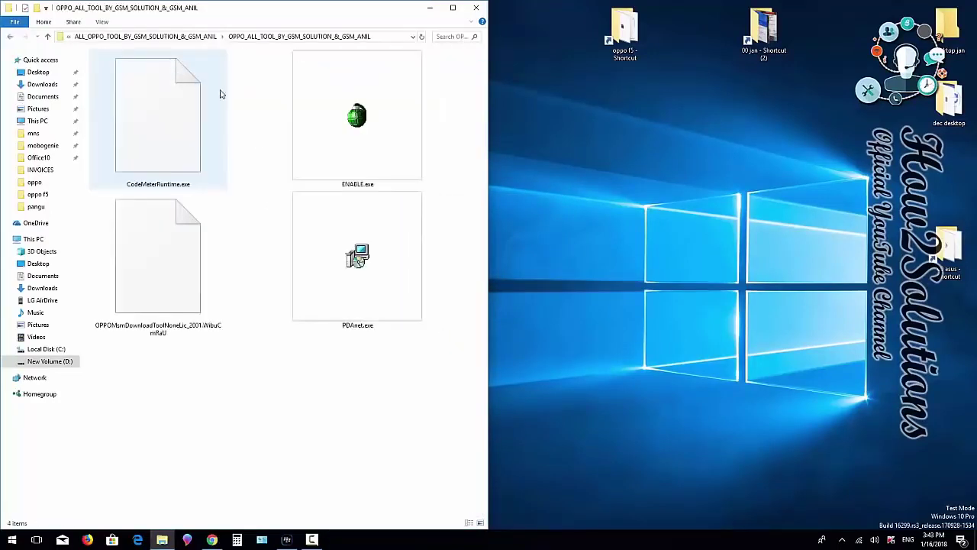
pyautogui.press('o')
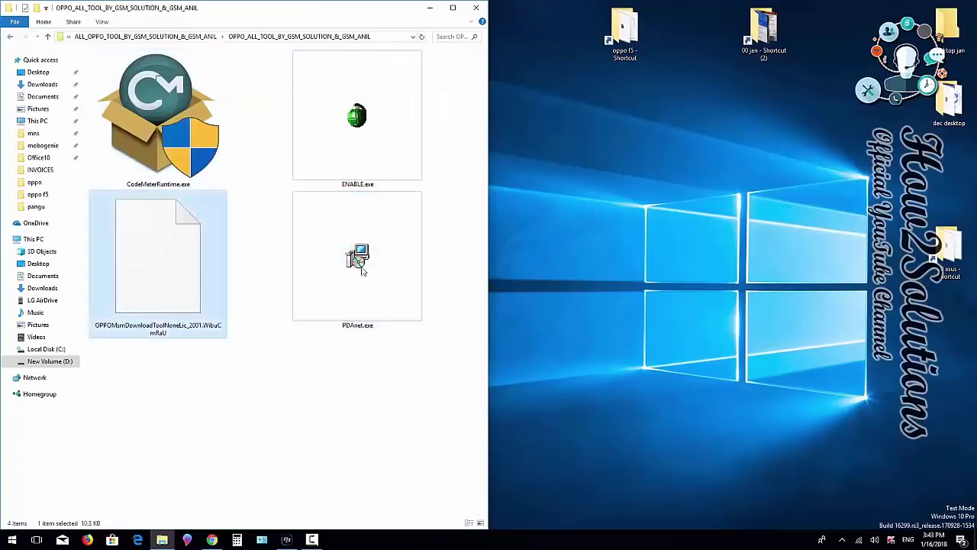
pyautogui.click(369, 261)
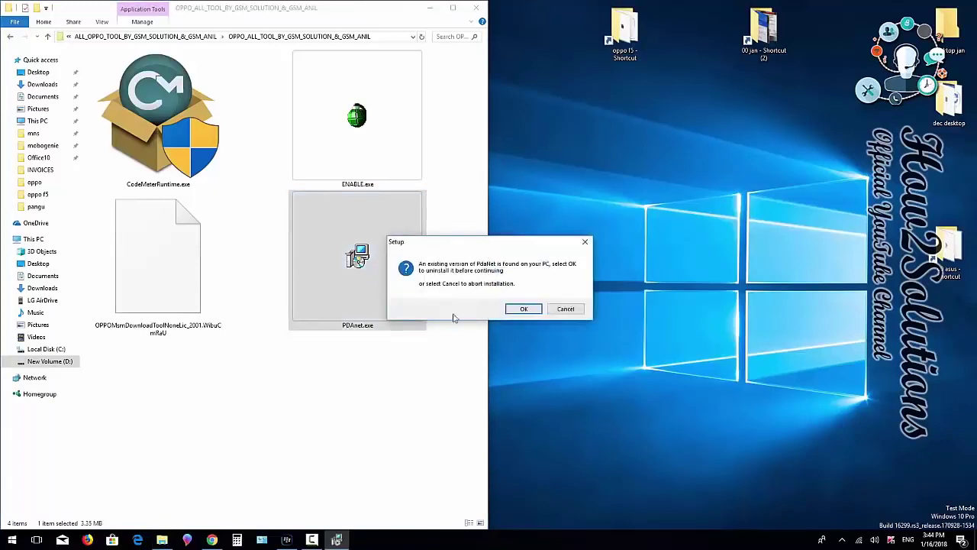
pyautogui.click(523, 309)
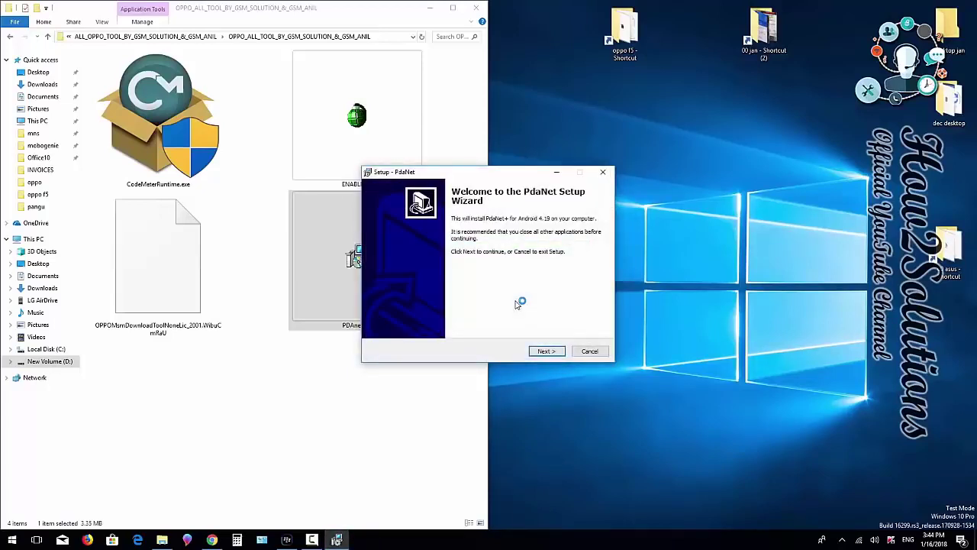
# - Accept the PdaNet license and install it to the default destination
pyautogui.click(547, 351)
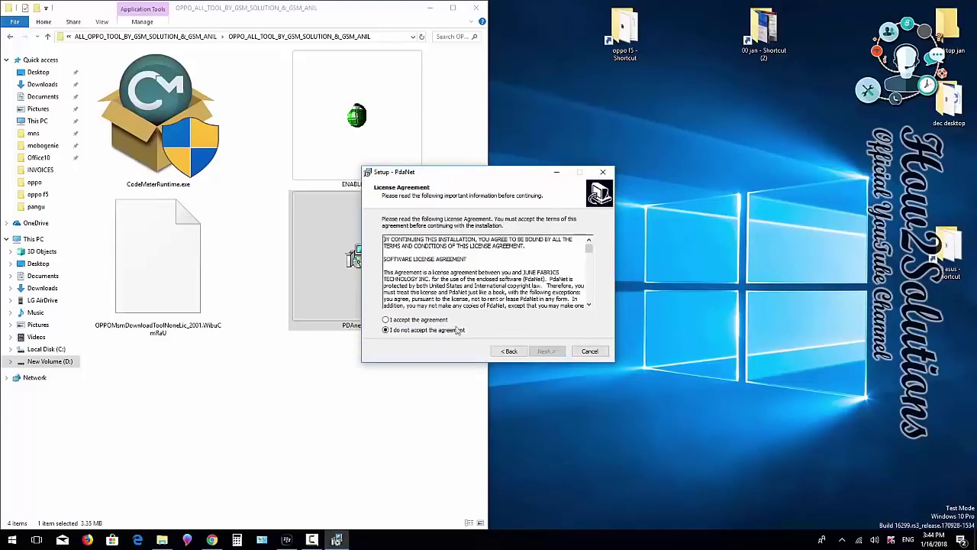
pyautogui.click(432, 320)
pyautogui.click(557, 350)
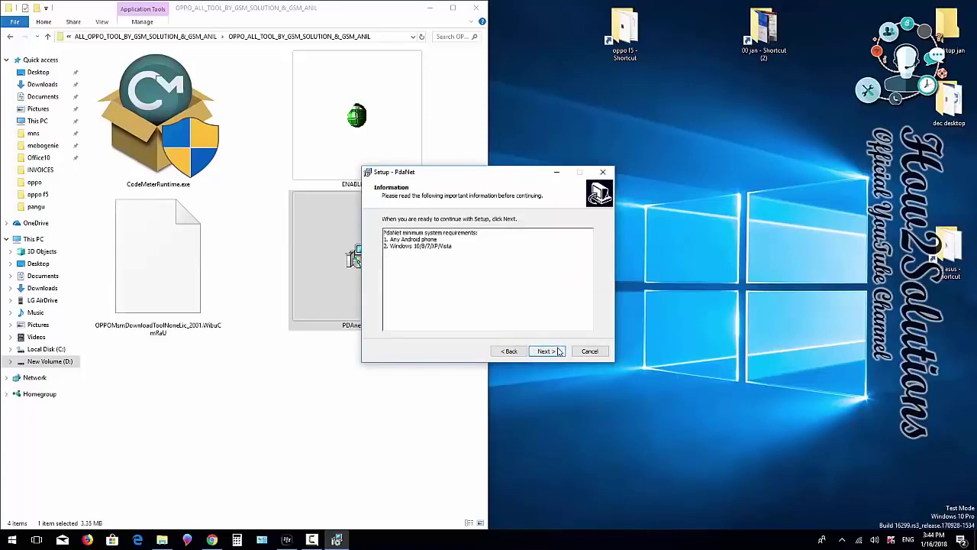
pyautogui.click(558, 351)
pyautogui.click(558, 351)
pyautogui.click(558, 351)
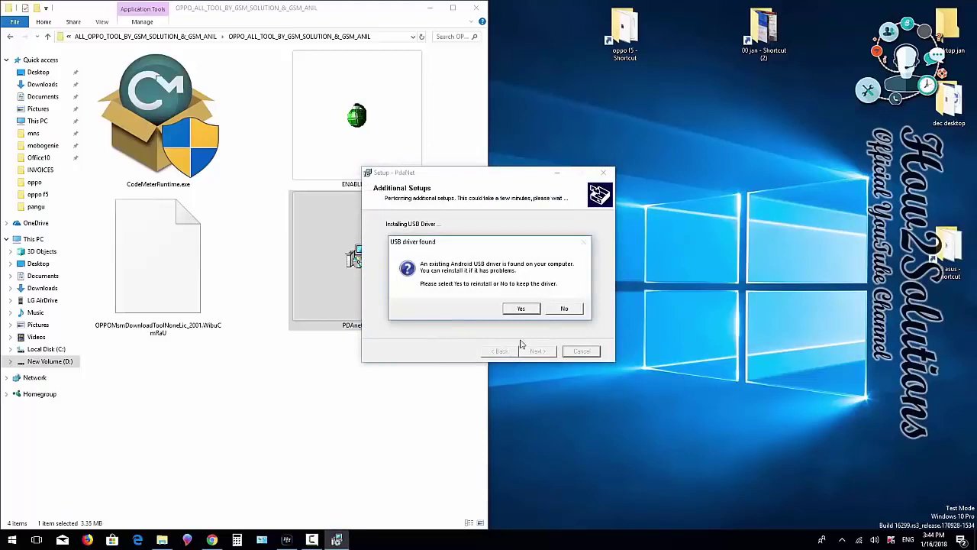
# - Reinstall the Android USB driver with Others manufacturer, skip USB, finish, and dismiss the error
pyautogui.click(522, 310)
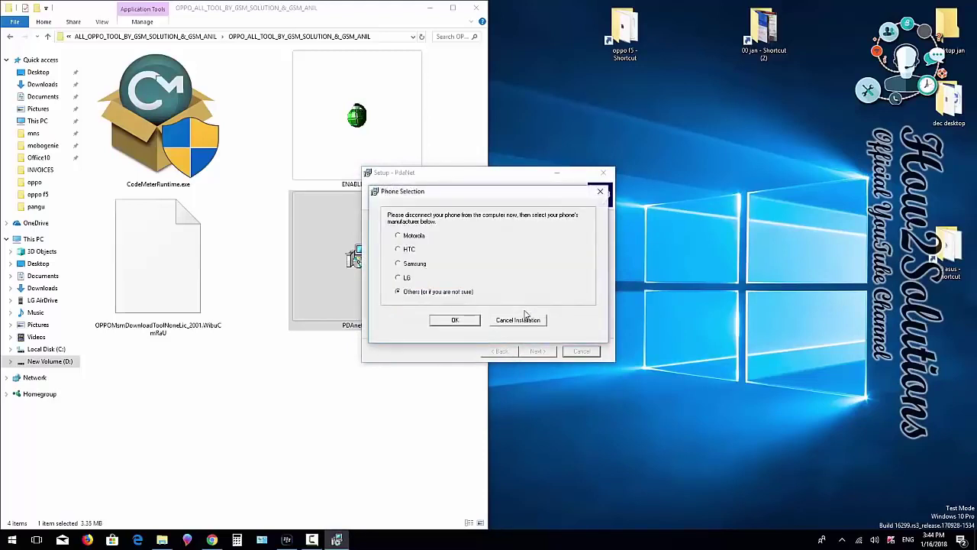
pyautogui.click(453, 319)
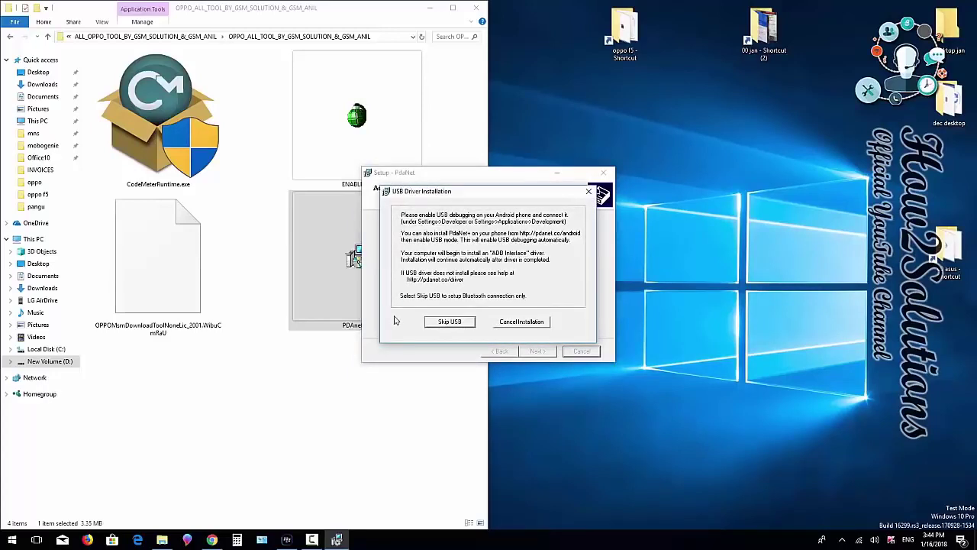
pyautogui.click(449, 324)
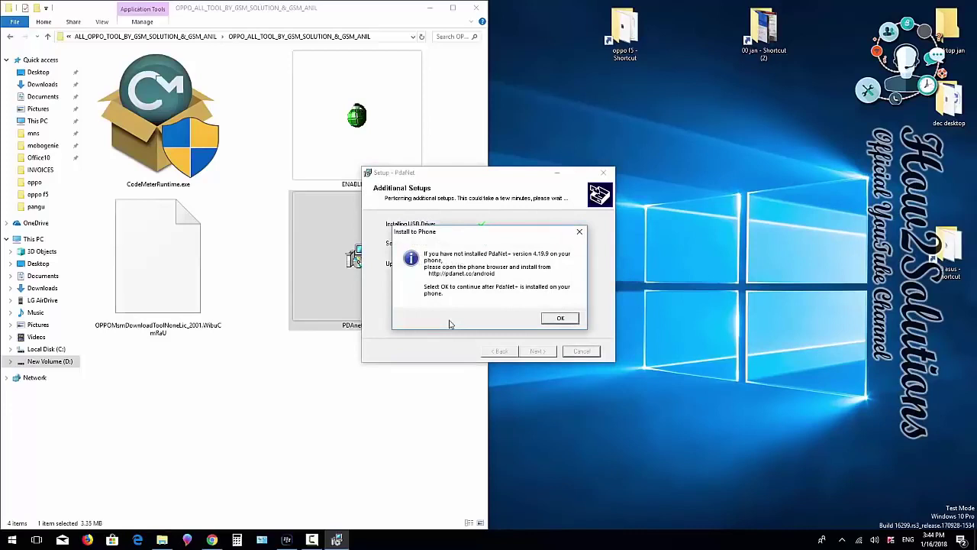
pyautogui.click(559, 320)
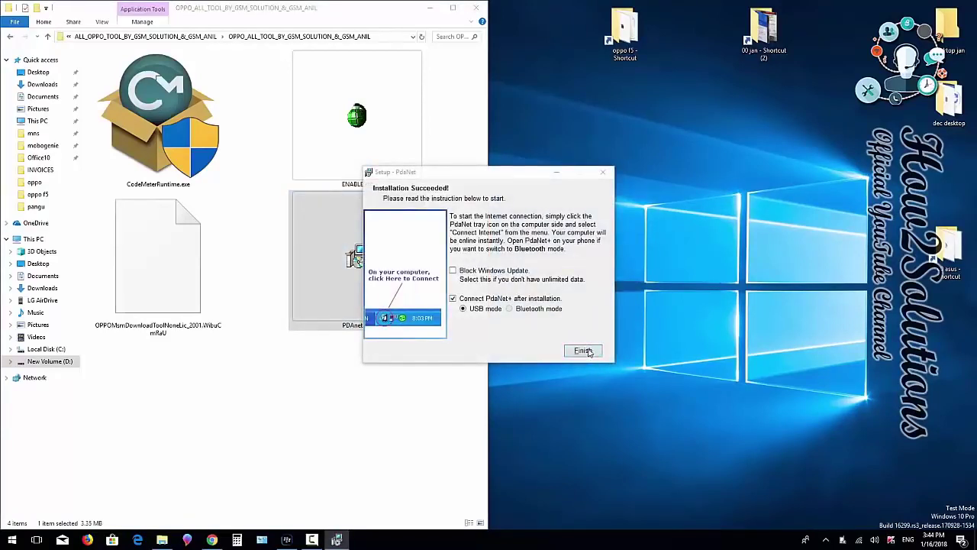
pyautogui.click(585, 352)
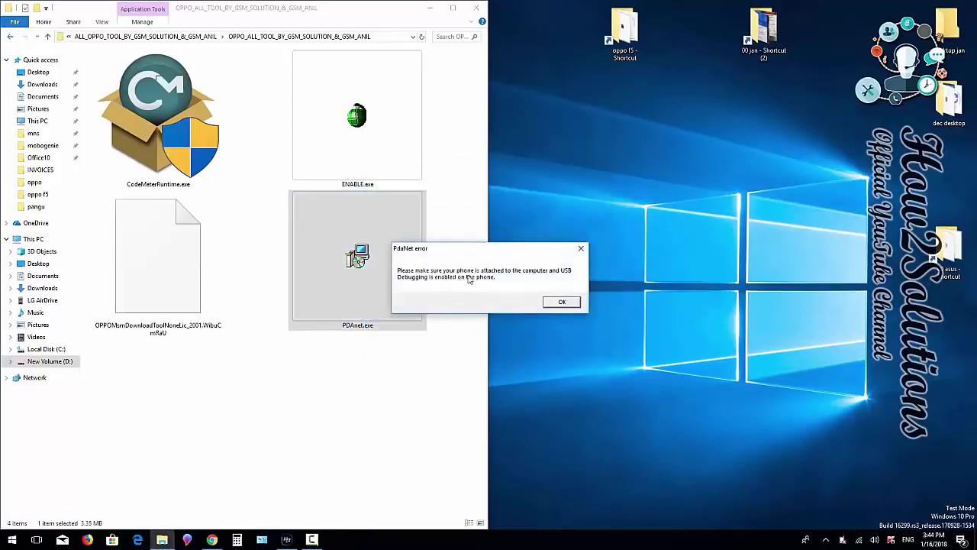
pyautogui.click(561, 302)
pyautogui.click(209, 143)
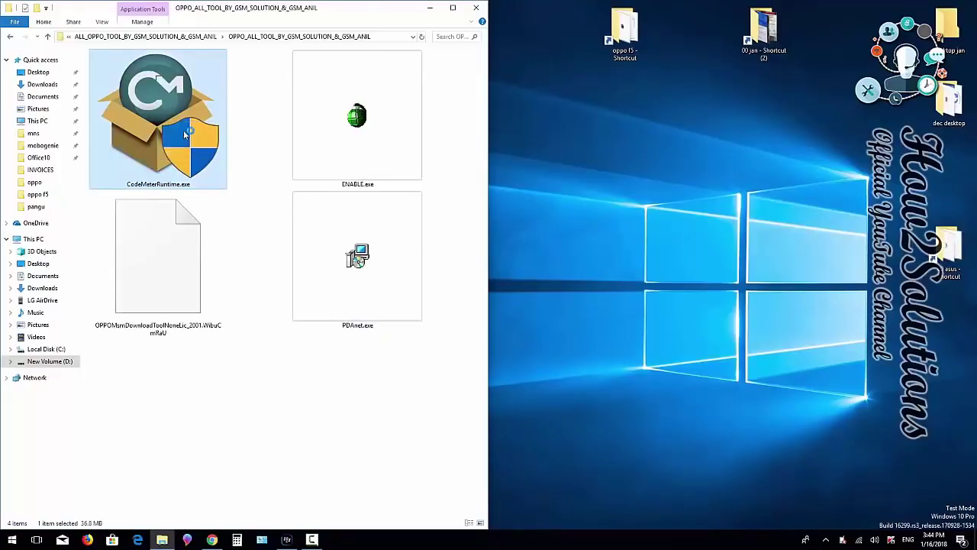
# - Install CodeMeter Runtime Kit v6.40b for all users with default features, accepting the license
pyautogui.doubleClick(185, 134)
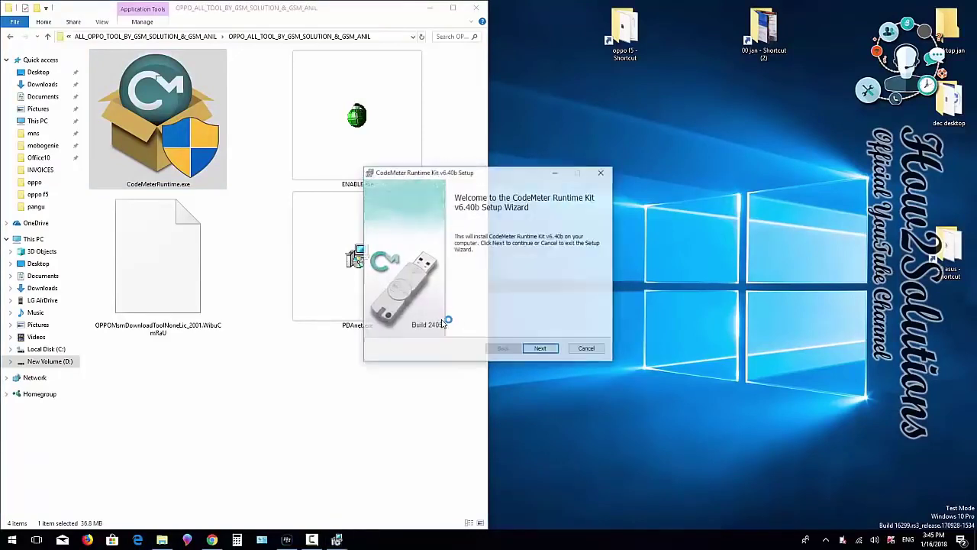
pyautogui.click(544, 350)
pyautogui.click(380, 327)
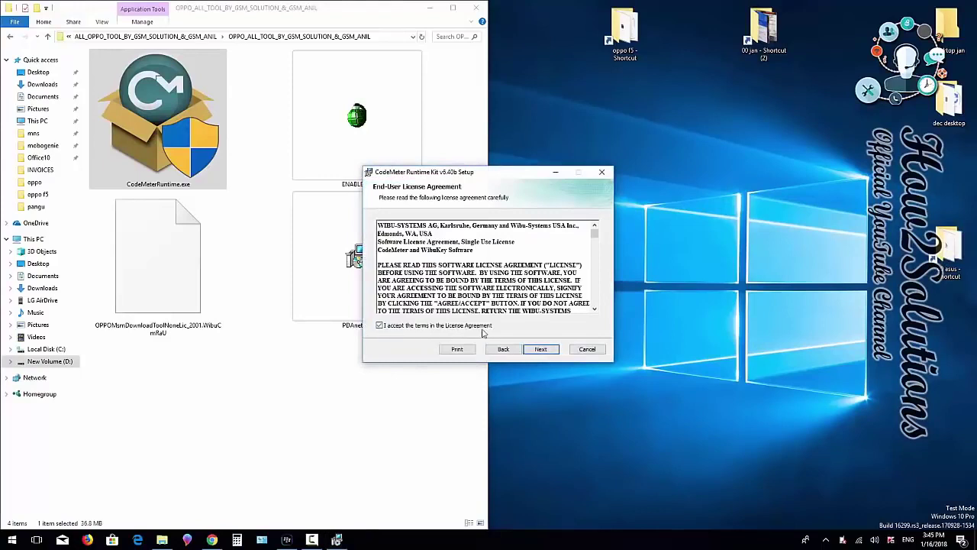
pyautogui.click(541, 349)
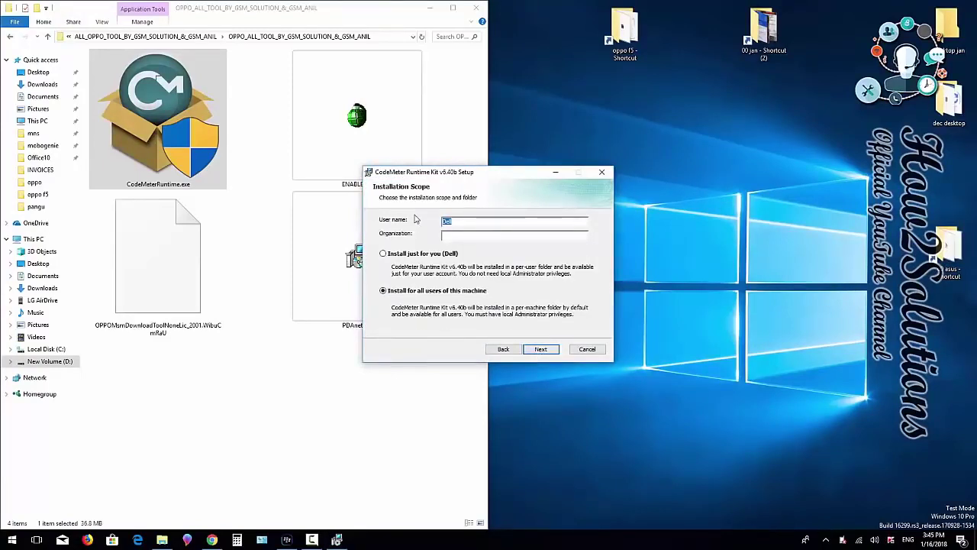
pyautogui.click(541, 349)
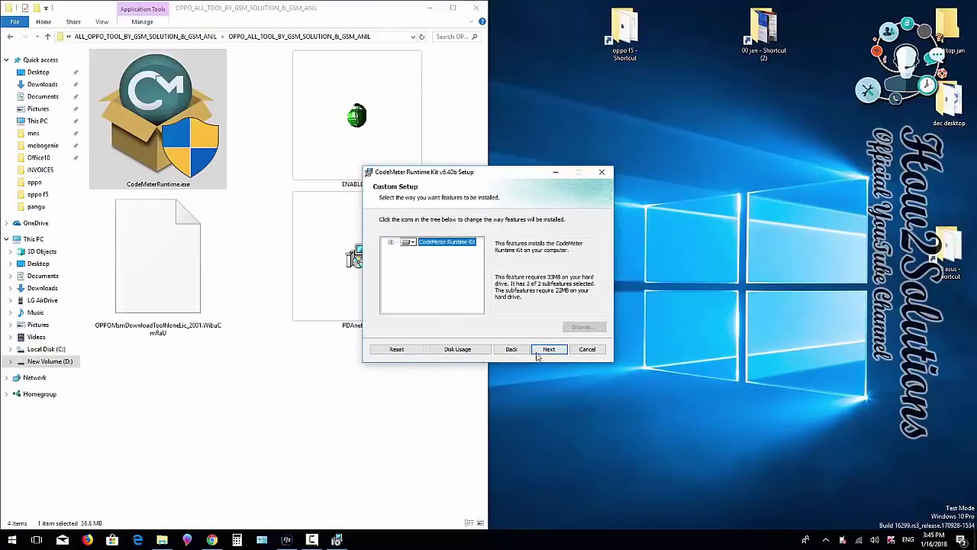
pyautogui.click(555, 350)
pyautogui.click(526, 350)
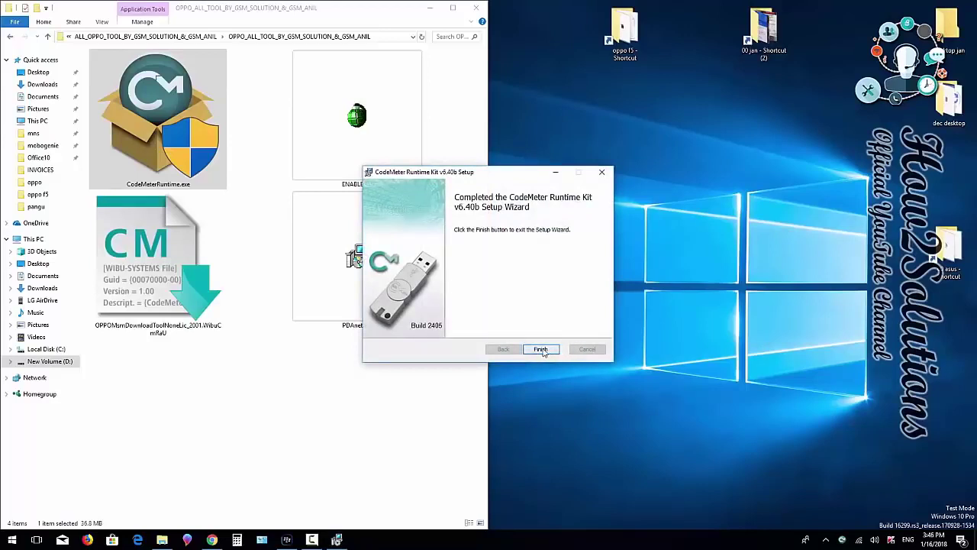
pyautogui.click(541, 351)
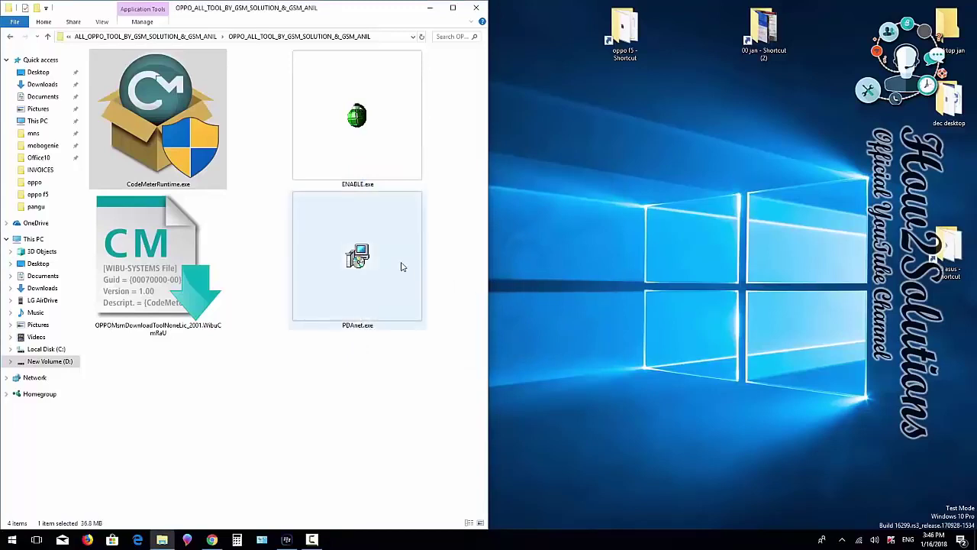
# - Import OPPOMsmDownloadToolNoneLic_2001.WibuCmRaU in CodeMeter Control Center, then close it
pyautogui.click(841, 539)
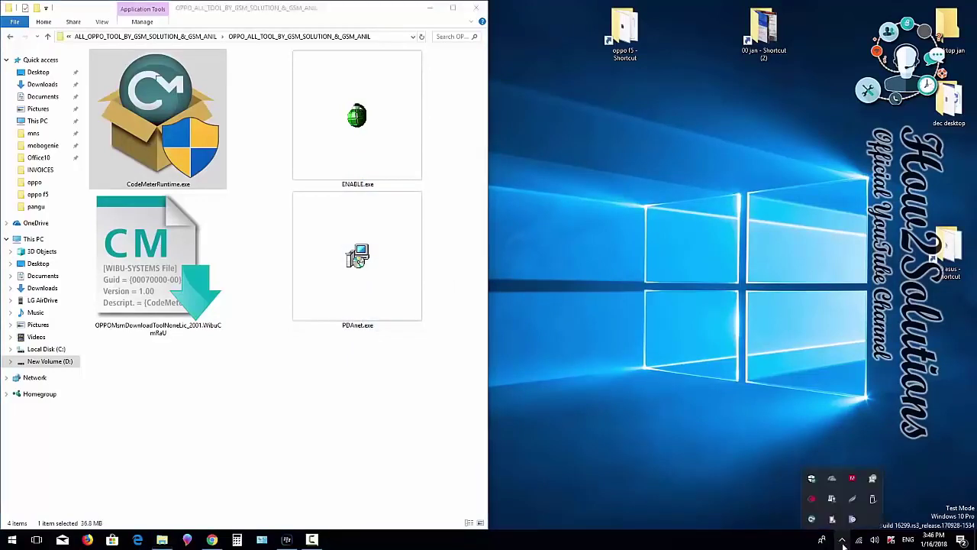
pyautogui.click(812, 520)
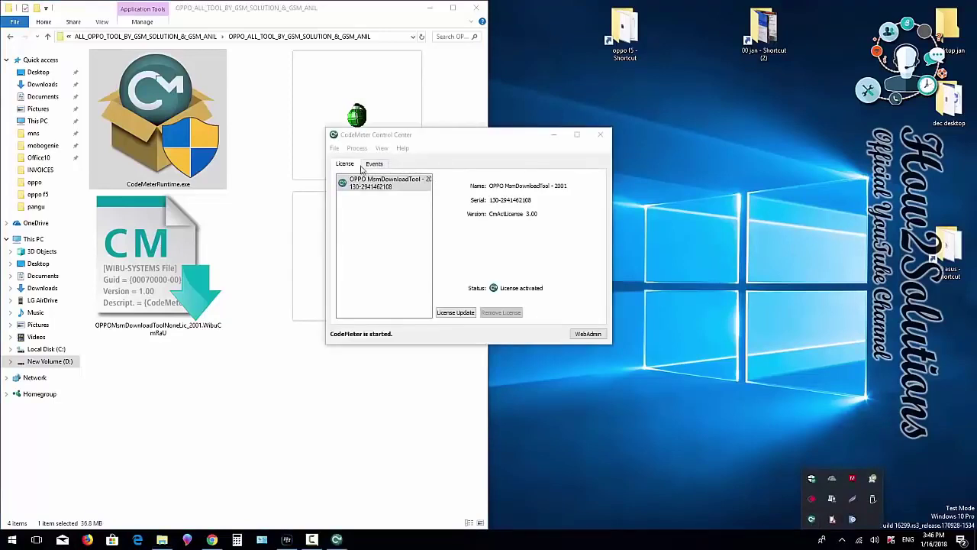
pyautogui.click(335, 148)
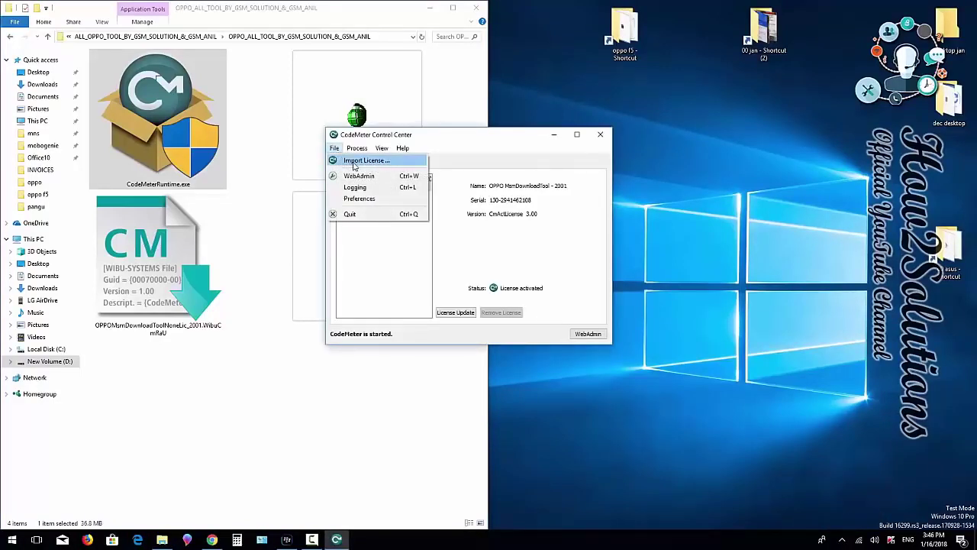
pyautogui.click(354, 162)
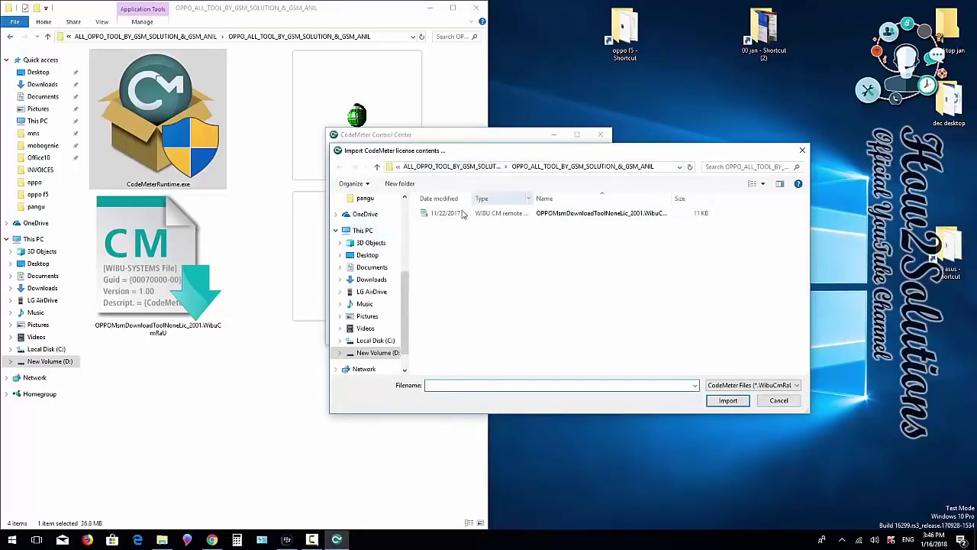
pyautogui.click(617, 217)
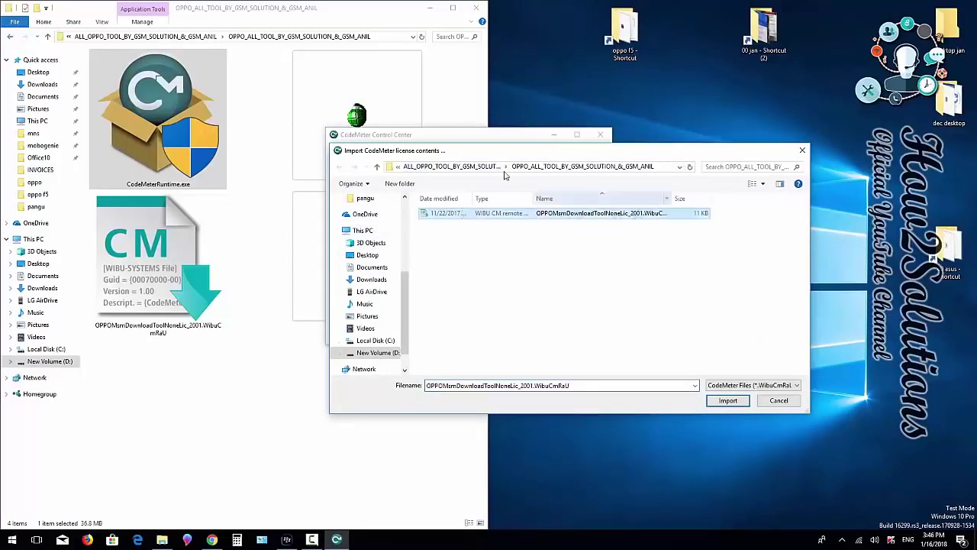
pyautogui.doubleClick(672, 200)
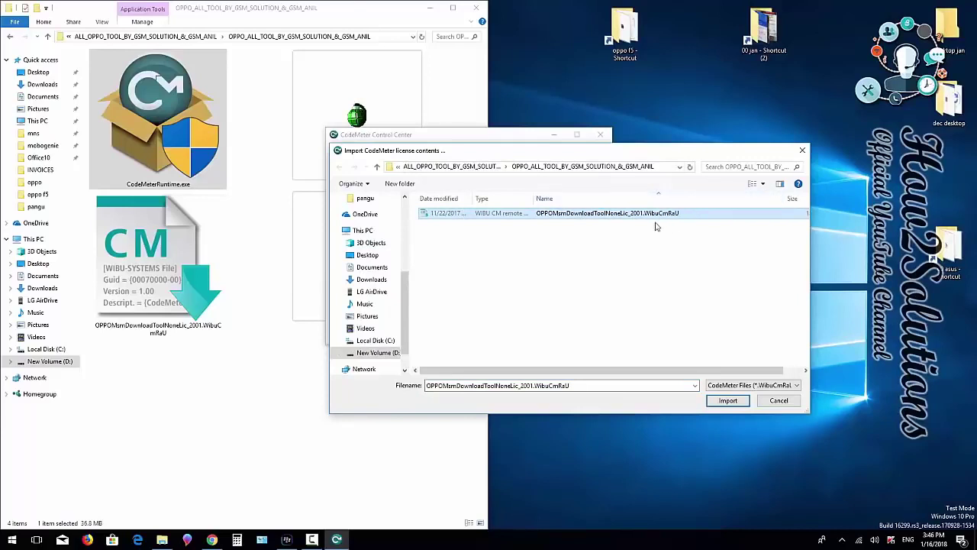
pyautogui.click(727, 402)
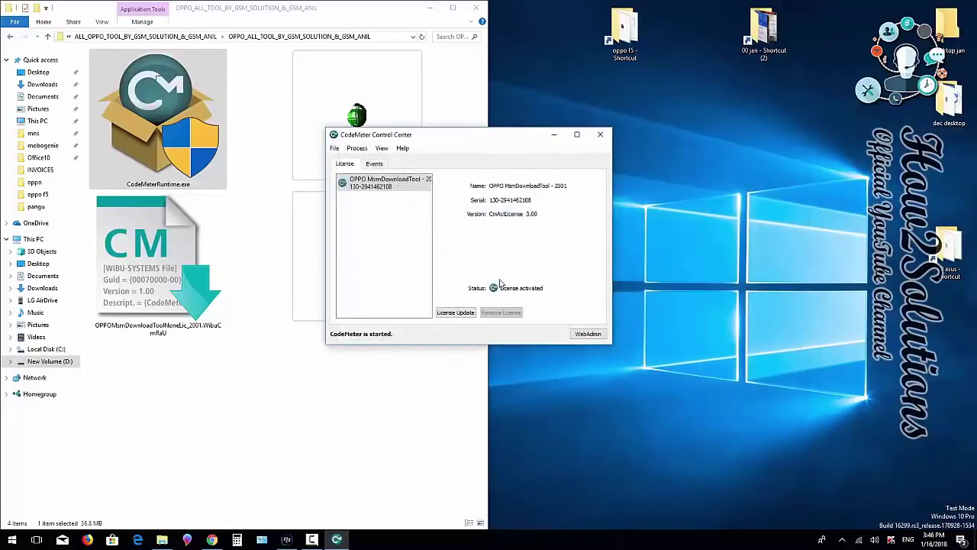
pyautogui.click(602, 136)
# - Go back up to oppo f5 and extract the CPH1725 firmware archive to its own folder
pyautogui.rightClick(623, 151)
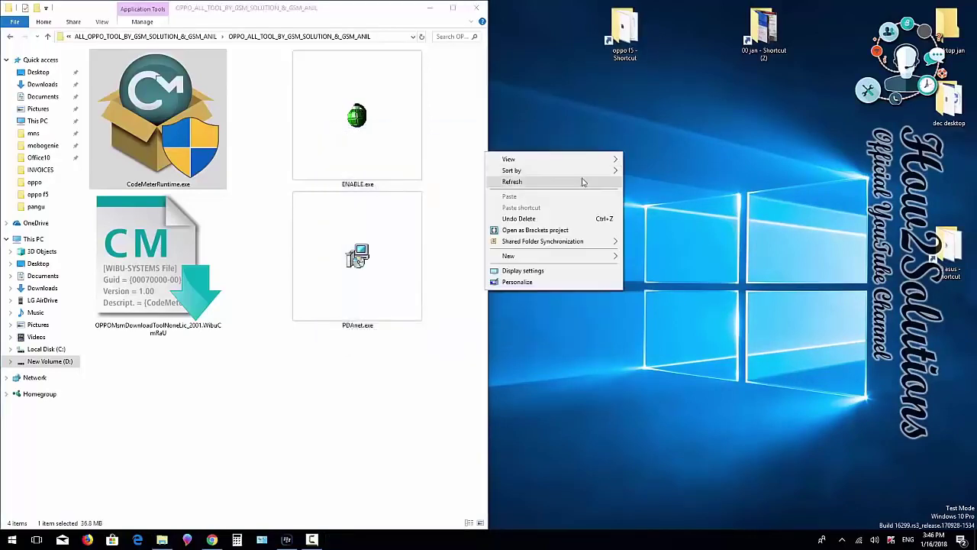
pyautogui.click(578, 185)
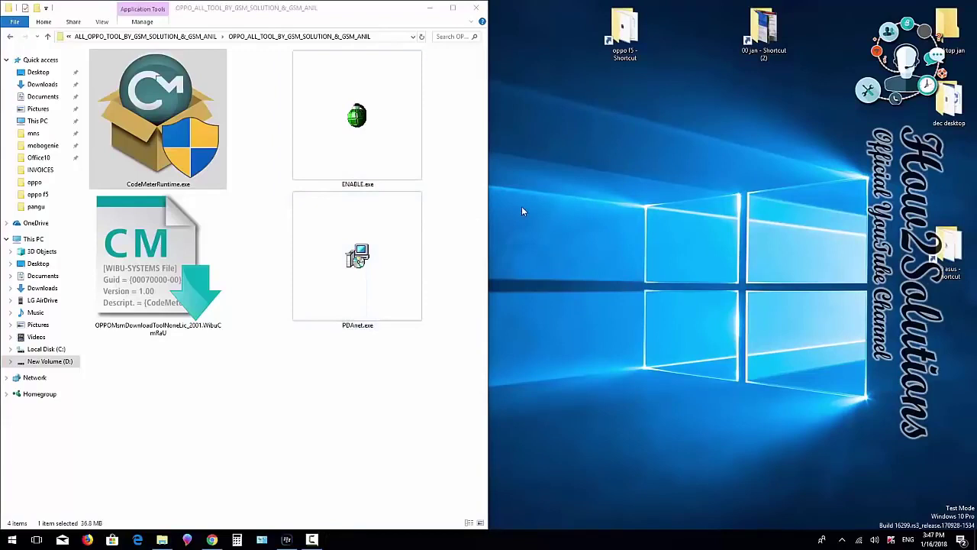
pyautogui.click(384, 135)
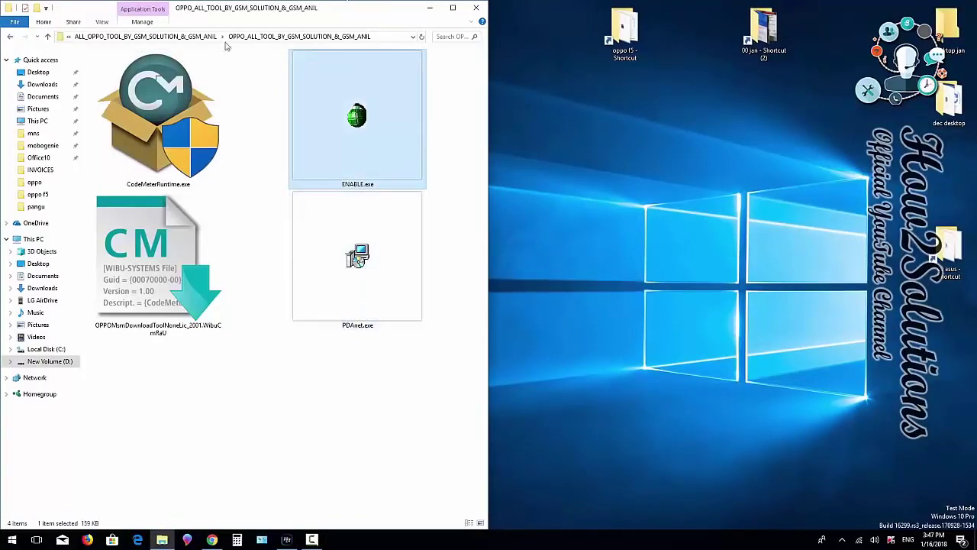
pyautogui.click(190, 40)
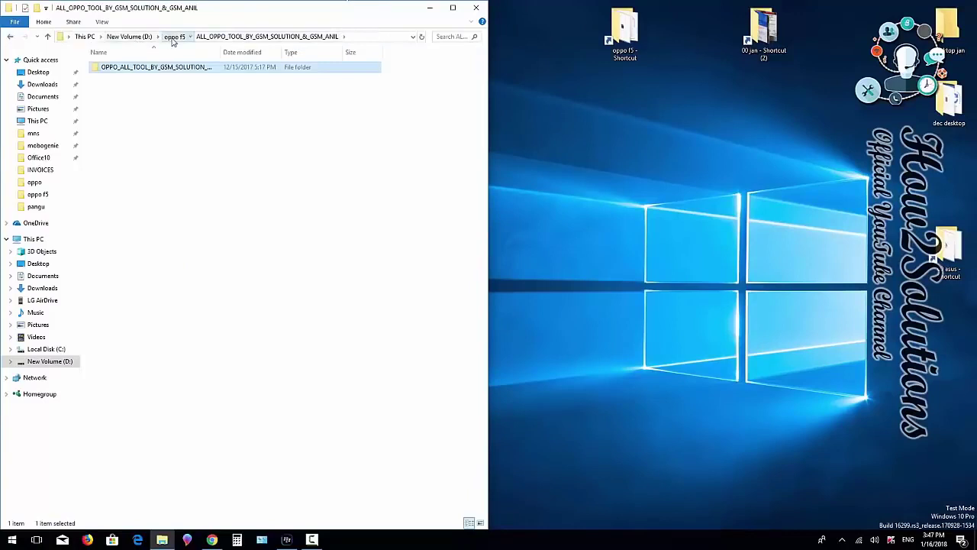
pyautogui.click(175, 37)
pyautogui.rightClick(161, 79)
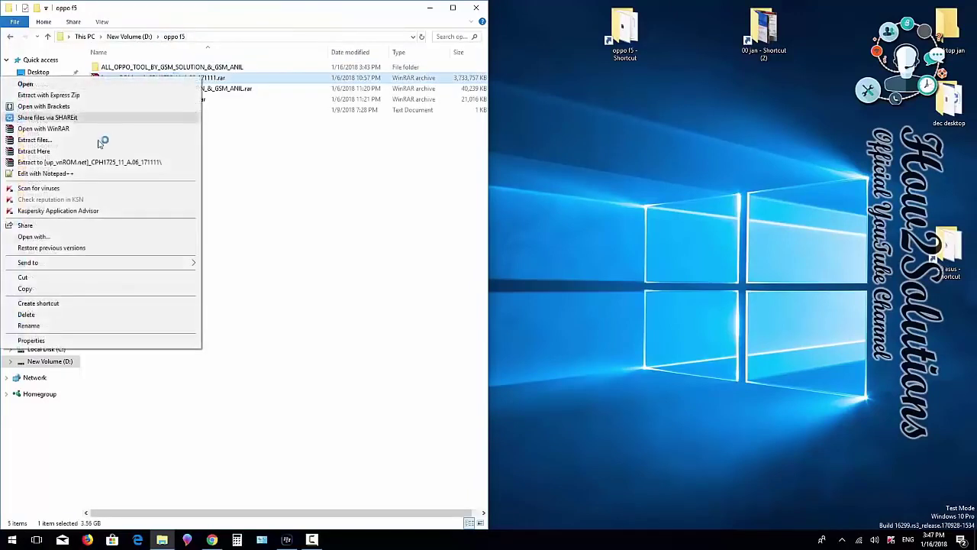
pyautogui.click(97, 163)
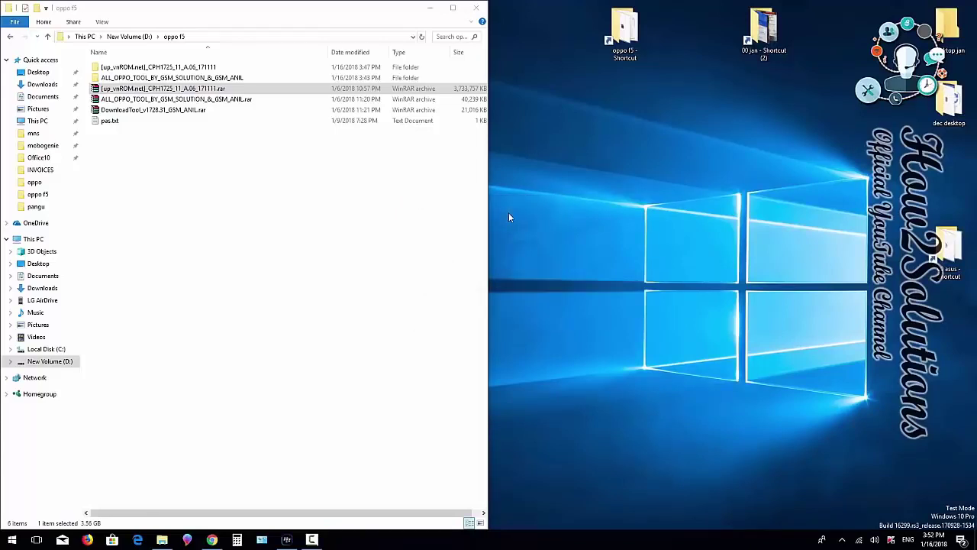
# - Refresh oppo f5, open the extracted firmware folder and select CPH1725_11_A.06_171111_EXP.ofp
pyautogui.rightClick(280, 201)
pyautogui.click(222, 238)
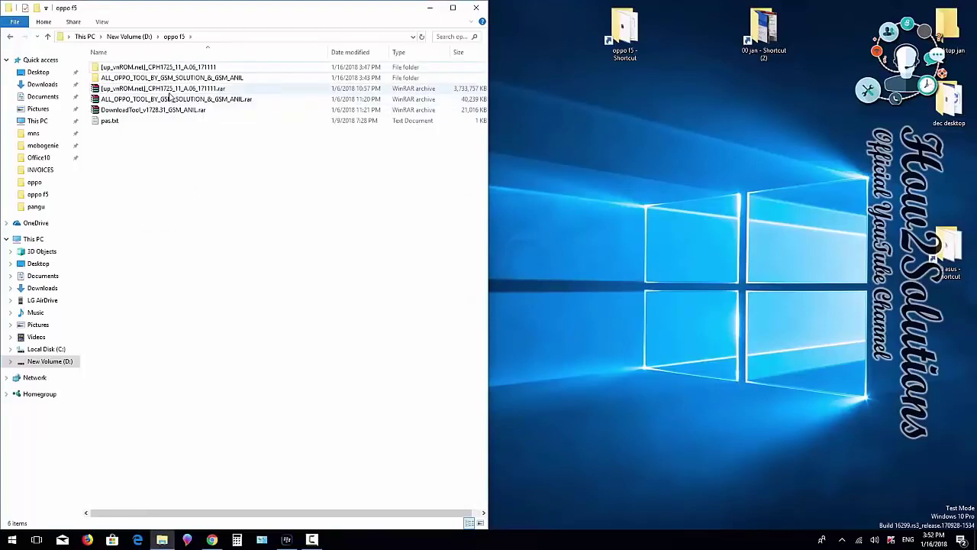
pyautogui.click(214, 100)
pyautogui.doubleClick(178, 68)
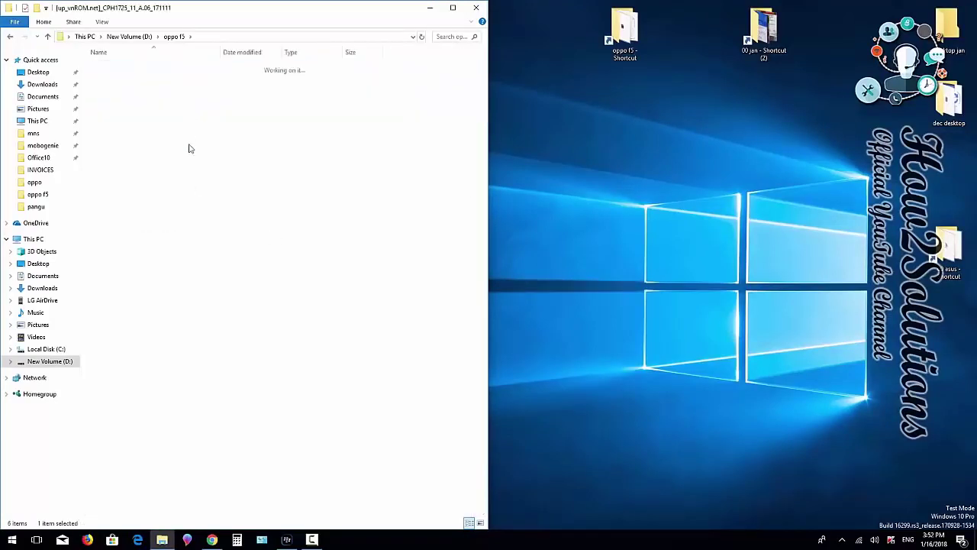
pyautogui.hotkey('ctrl', 'a')
pyautogui.click(190, 92)
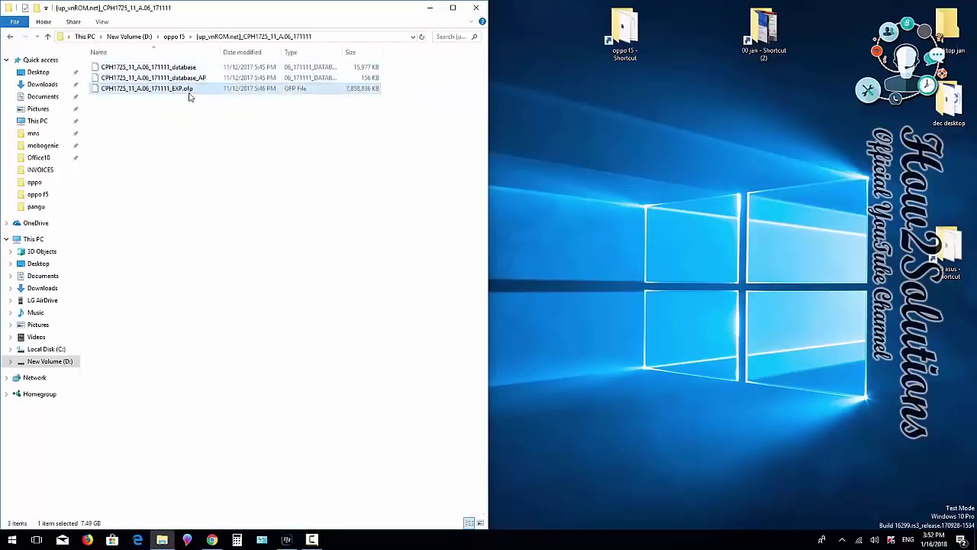
# - Extract DownloadTool_v1728.31_GSM_ANIL.rar to its own folder and open it
pyautogui.click(10, 37)
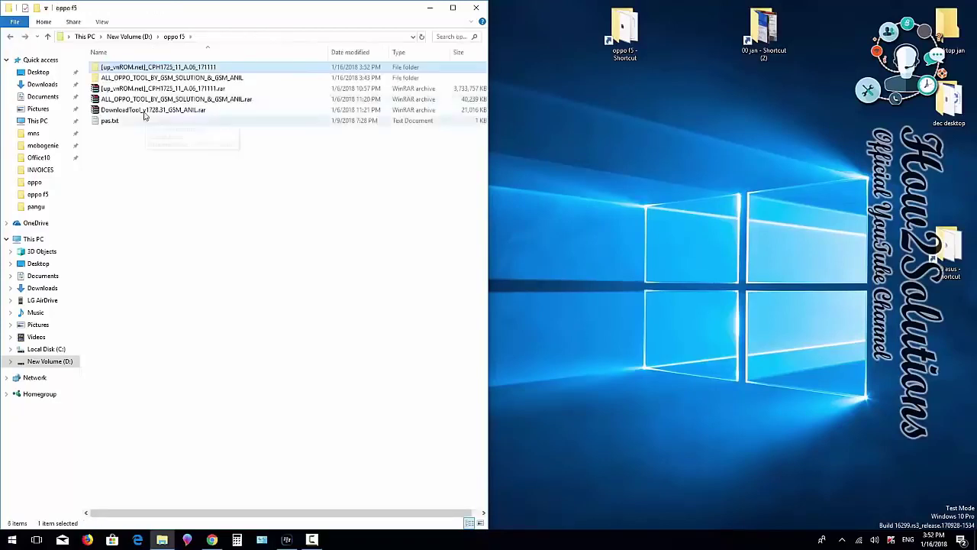
pyautogui.click(128, 111)
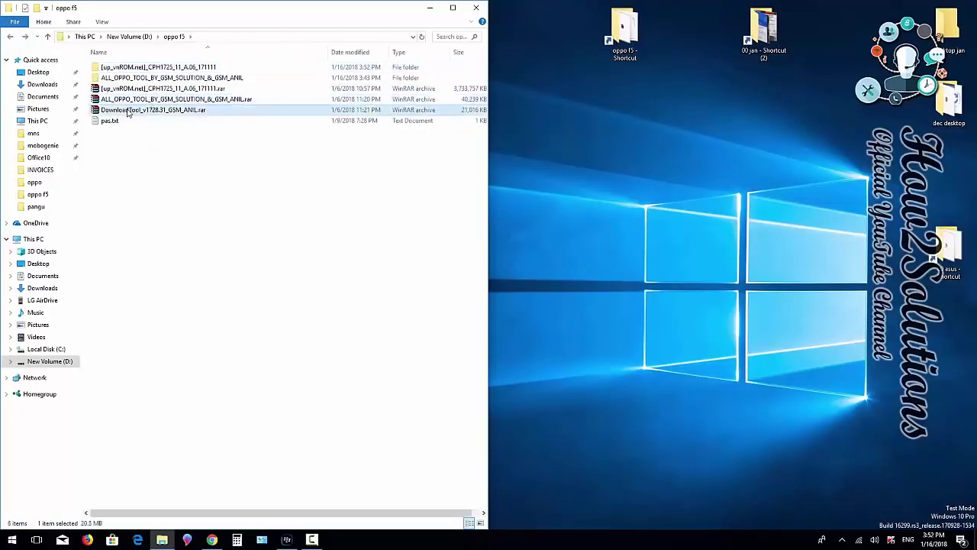
pyautogui.rightClick(174, 113)
pyautogui.click(70, 196)
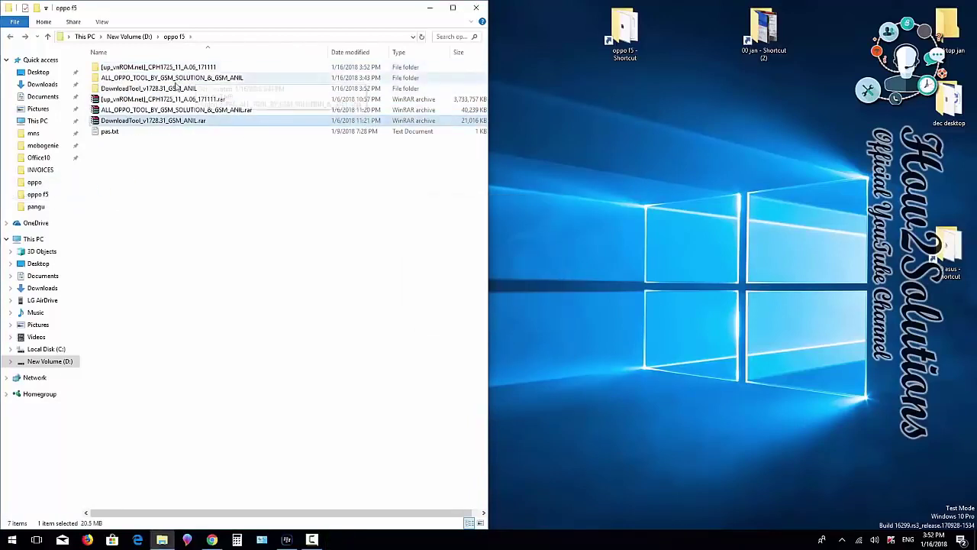
pyautogui.click(109, 90)
pyautogui.doubleClick(155, 89)
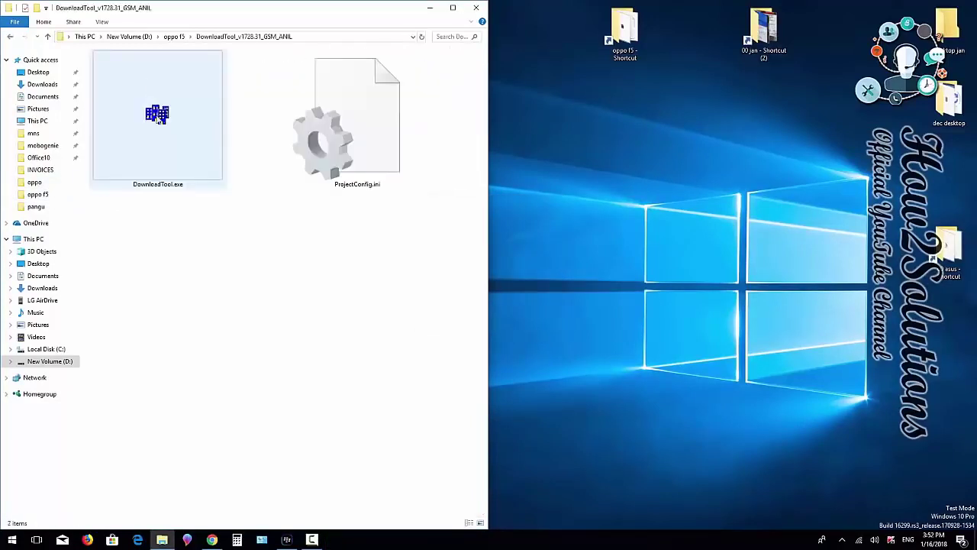
# - Run DownloadTool.exe as administrator
pyautogui.click(175, 207)
pyautogui.moveTo(254, 227); pyautogui.dragTo(148, 125)
pyautogui.click(184, 219)
pyautogui.click(158, 131)
pyautogui.rightClick(175, 100)
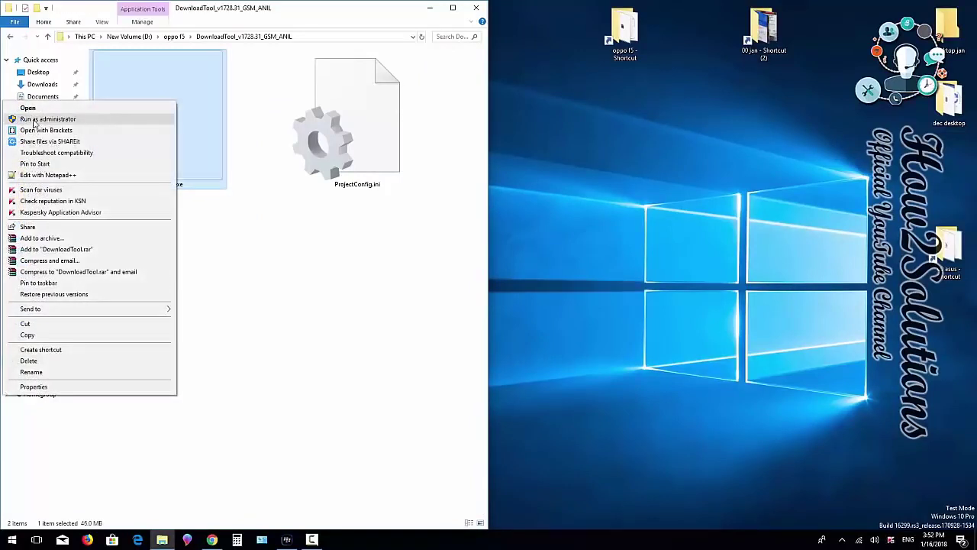
pyautogui.click(68, 120)
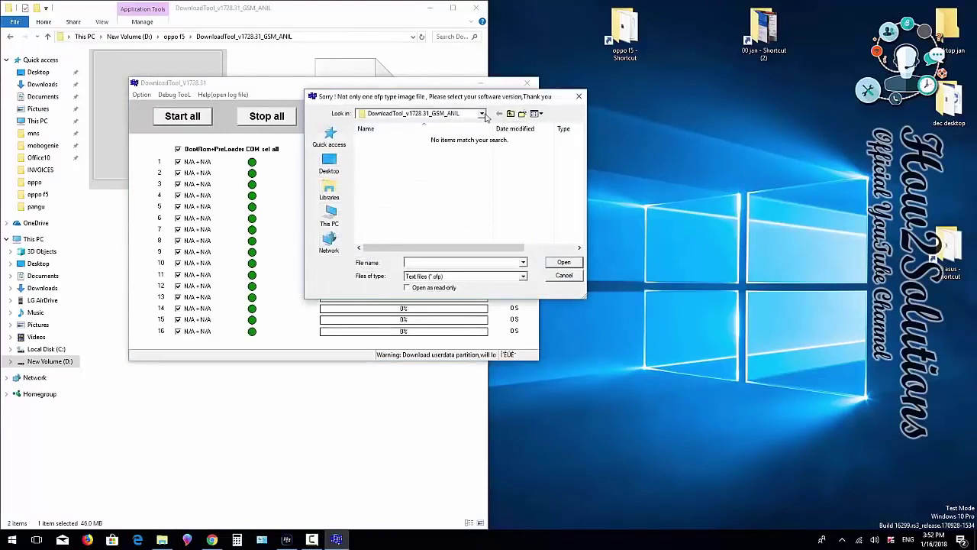
# - Load CPH1725_11_A.06_171111_EXP.ofp, confirm Project Id 17321, and move the tool to the right half
pyautogui.click(510, 114)
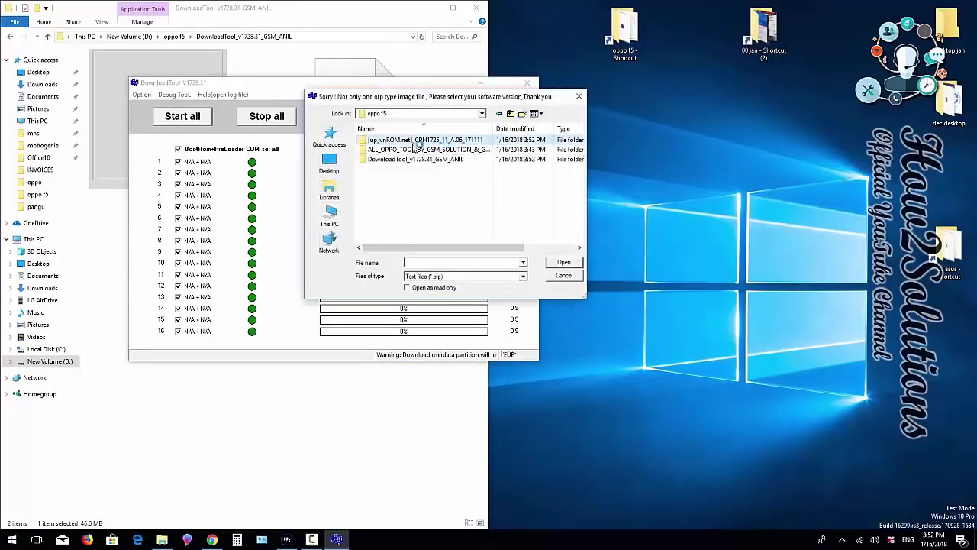
pyautogui.doubleClick(374, 141)
pyautogui.click(414, 145)
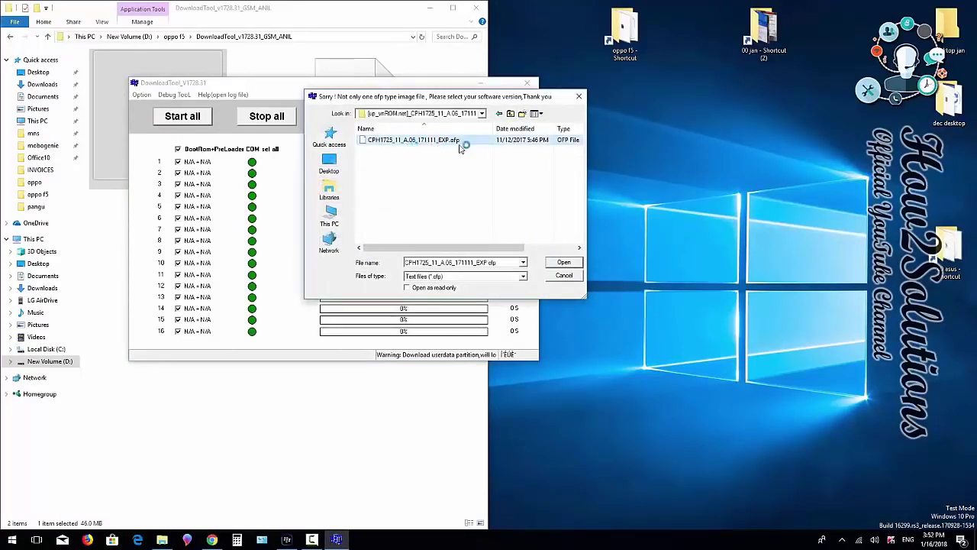
pyautogui.click(564, 263)
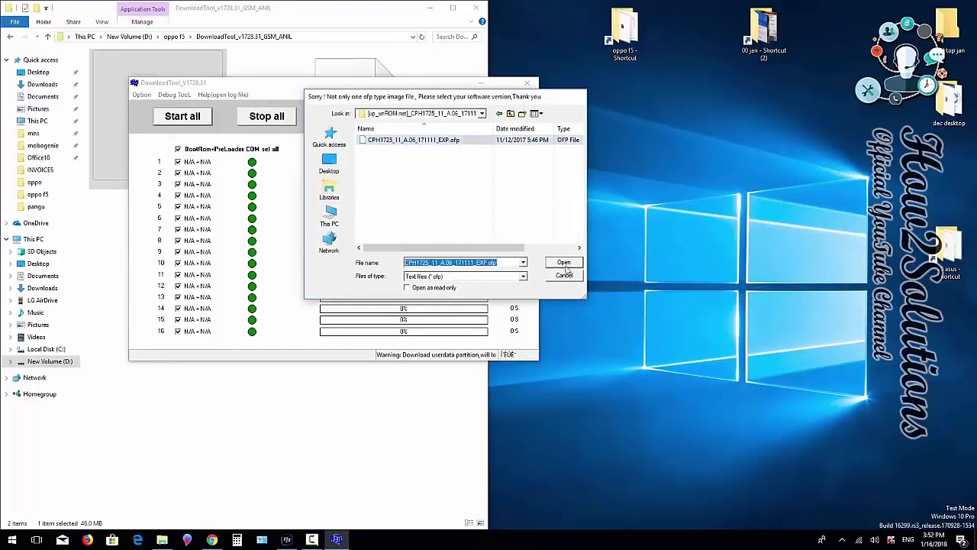
pyautogui.click(344, 256)
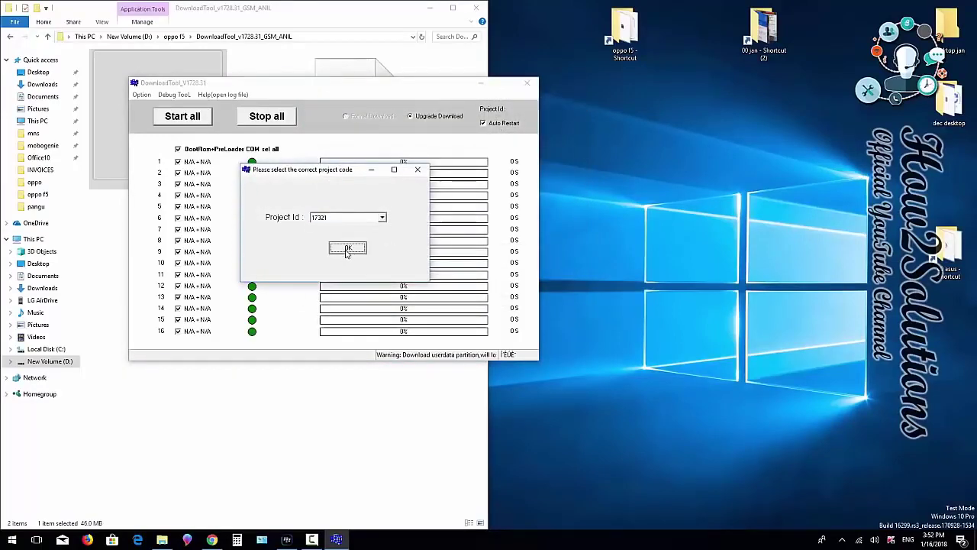
pyautogui.moveTo(177, 87); pyautogui.dragTo(592, 103)
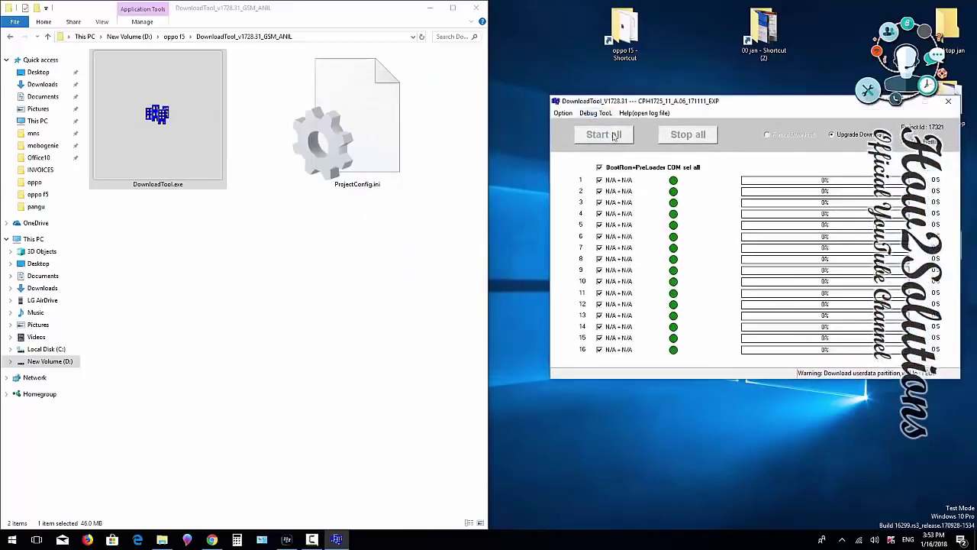
# - Open ALL_OPPO_TOOL_BY_GSM_SOLUTION_&_GSM_ANIL and its OPPO_ALL_TOOL_BY_GSM_SOLUTION_&_GSM_ANIL subfolder, dismissing the Facebook notification
pyautogui.click(176, 36)
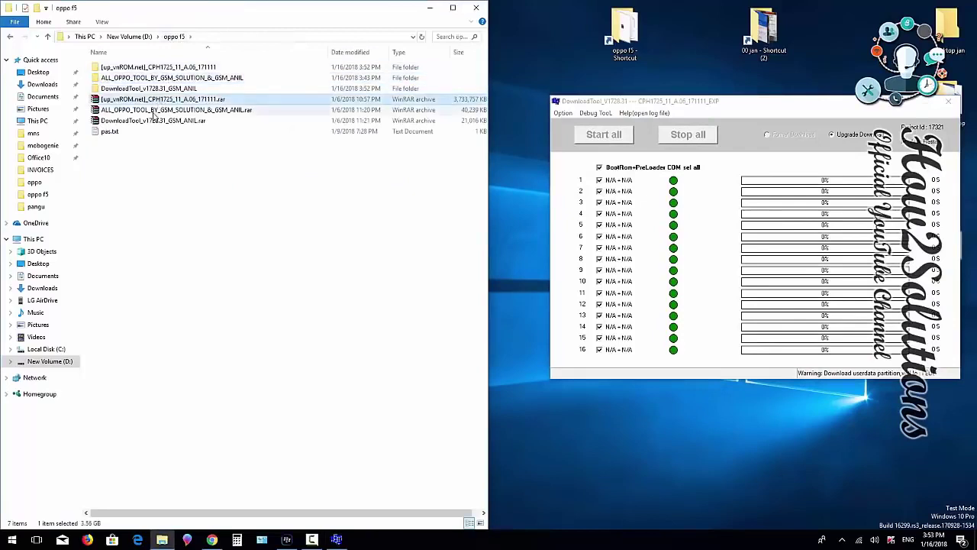
pyautogui.click(153, 119)
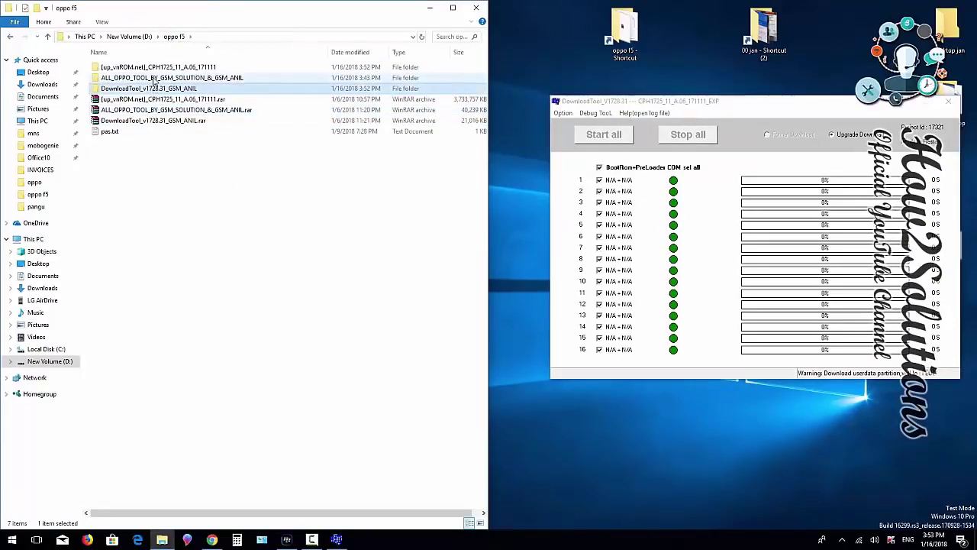
pyautogui.click(117, 80)
pyautogui.doubleClick(206, 80)
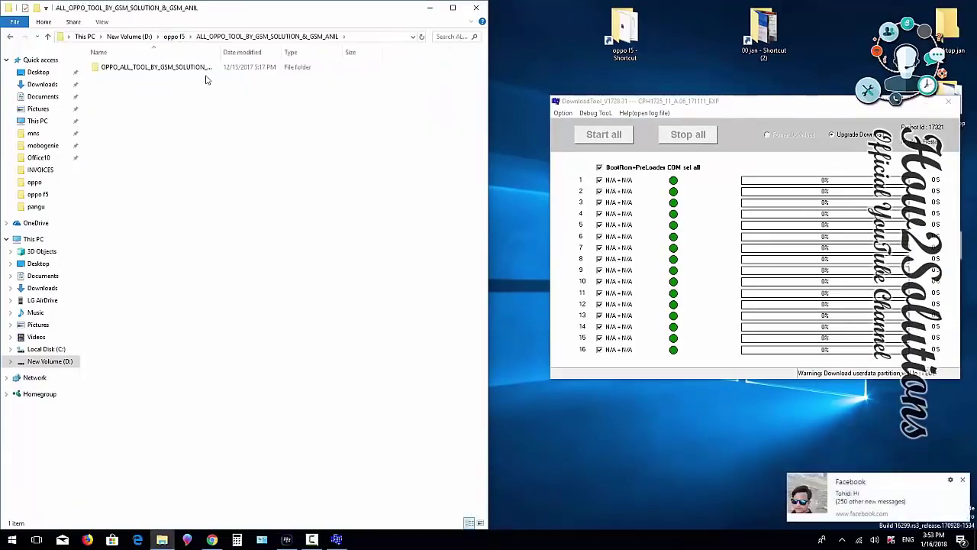
pyautogui.click(963, 482)
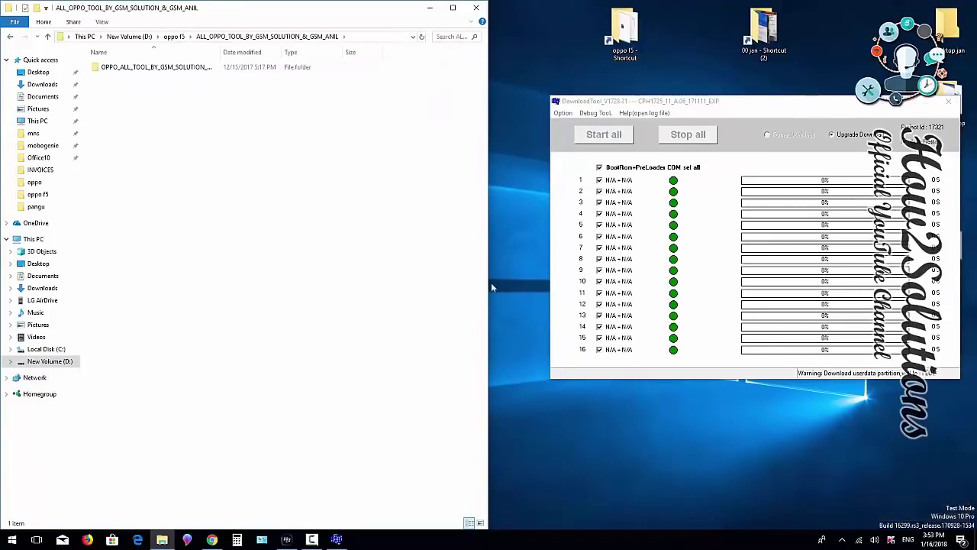
pyautogui.doubleClick(162, 73)
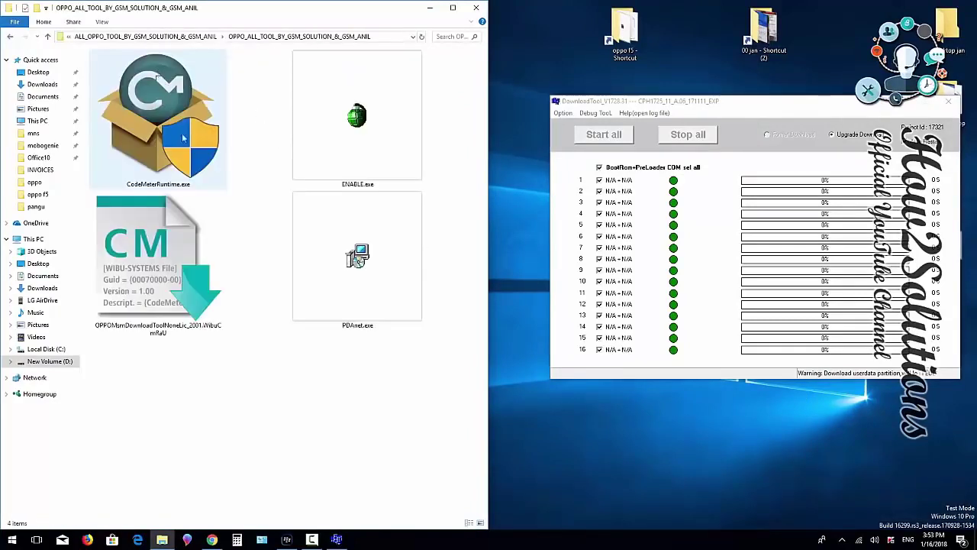
# - Run ENABLE.exe as administrator, move its window to the top, and activate the enabler
pyautogui.click(384, 113)
pyautogui.rightClick(376, 112)
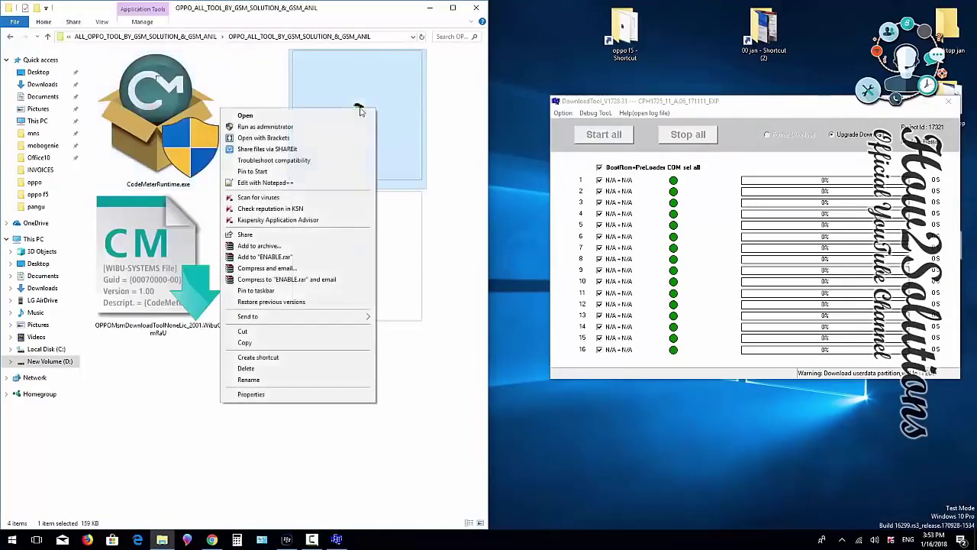
pyautogui.click(290, 128)
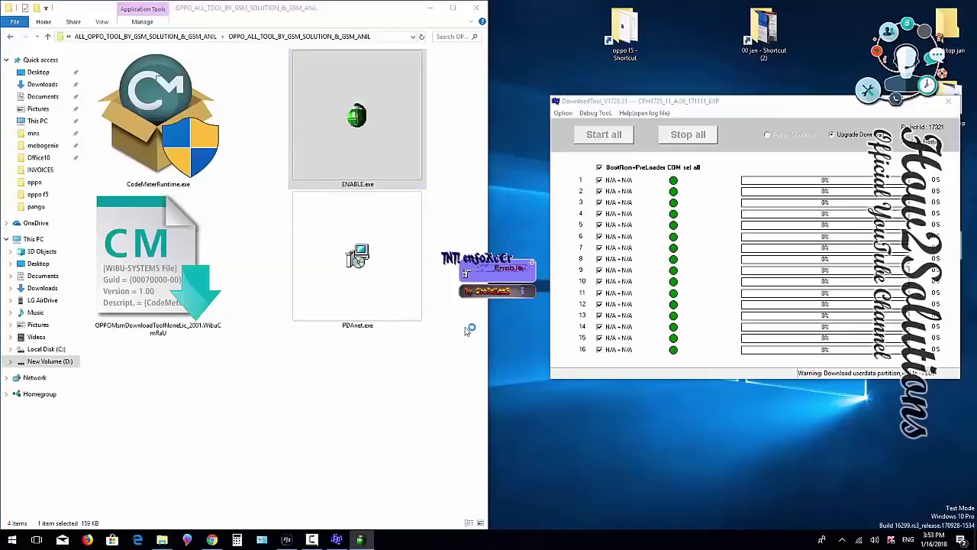
pyautogui.moveTo(504, 268); pyautogui.dragTo(553, 38)
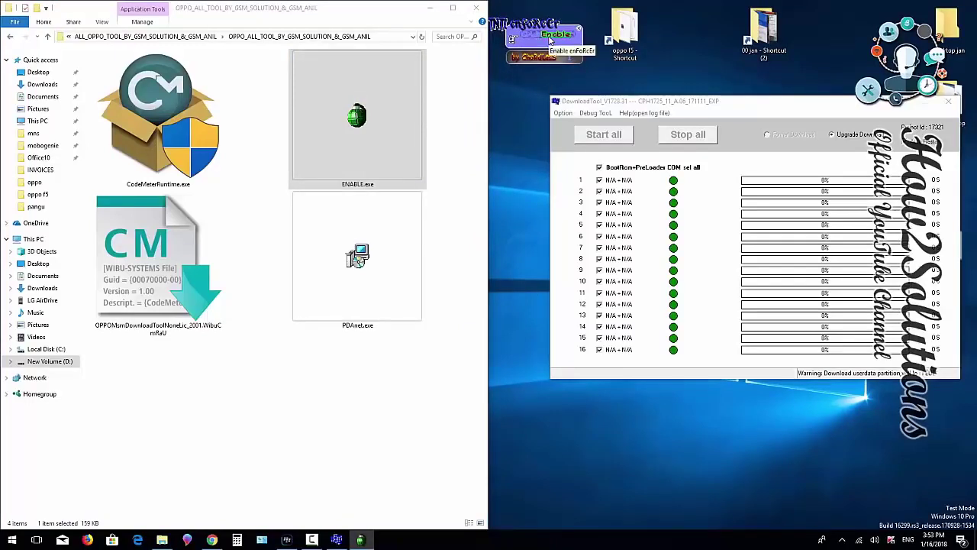
pyautogui.click(549, 46)
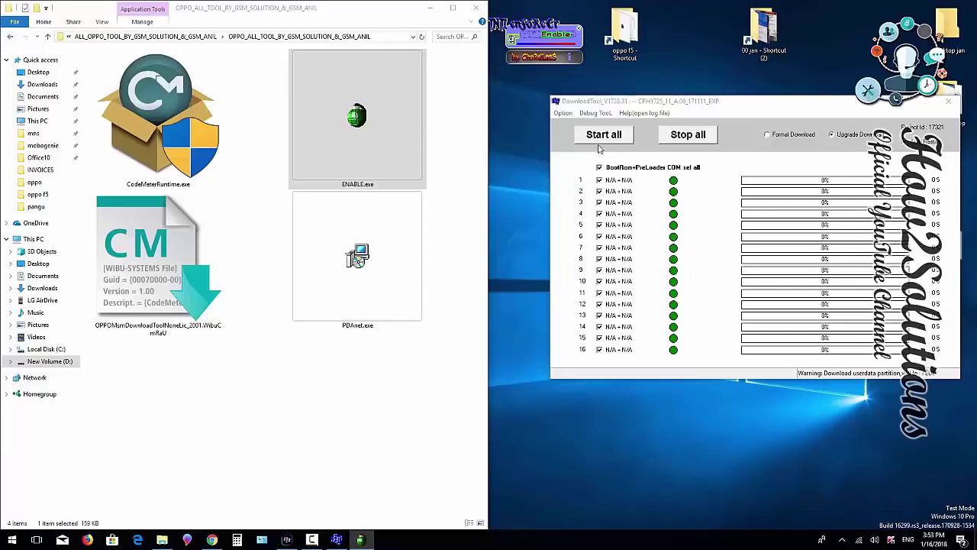
# - Start flashing the phone on COM33 and wait until the system partition download reaches about 75%
pyautogui.click(602, 138)
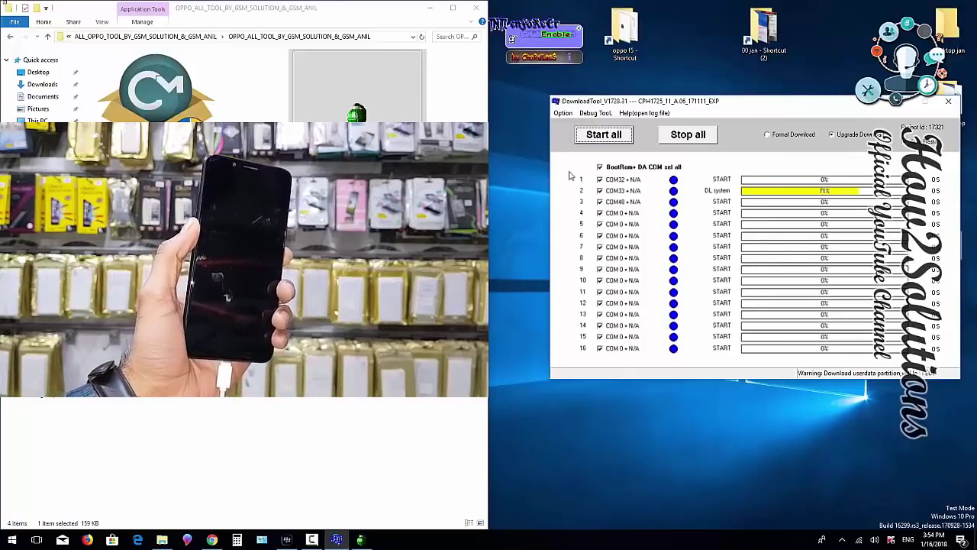
pyautogui.rightClick(706, 61)
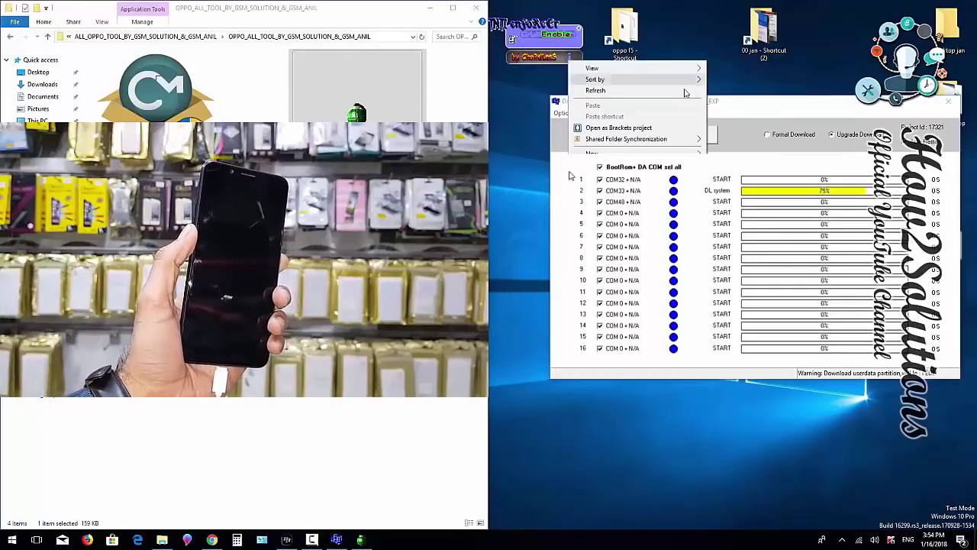
# - Dismiss the stray desktop menu while the flashed phone reboots to the Terms of Use screen
pyautogui.click(764, 101)
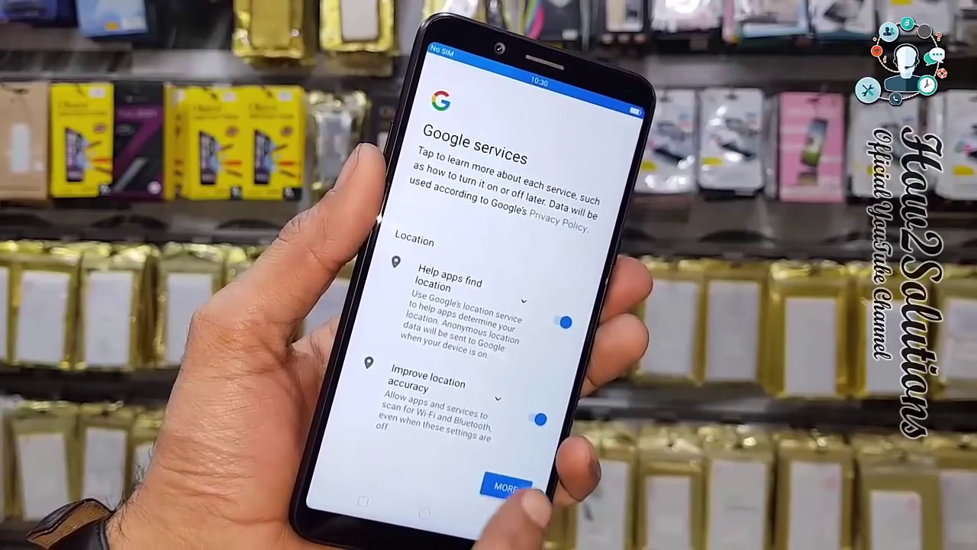
# - Agree to Google services, skip security setup, accept Wi-Fi Assistant, and set up as a new OPPO phone
pyautogui.click(511, 489)
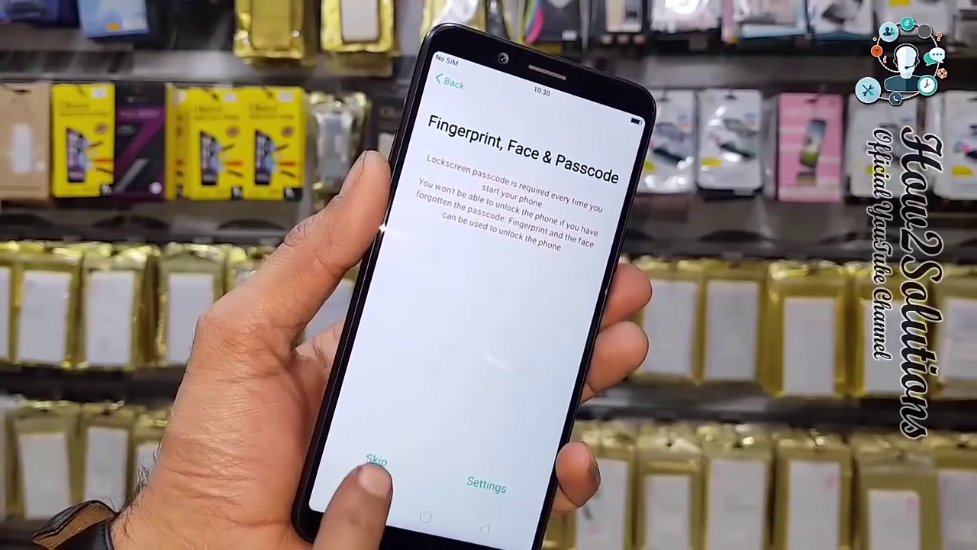
pyautogui.click(484, 482)
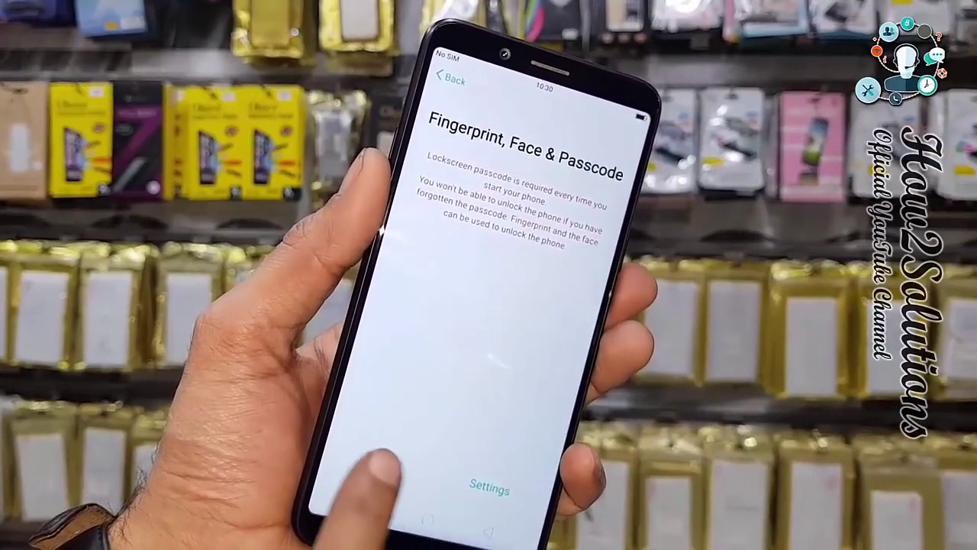
pyautogui.click(371, 463)
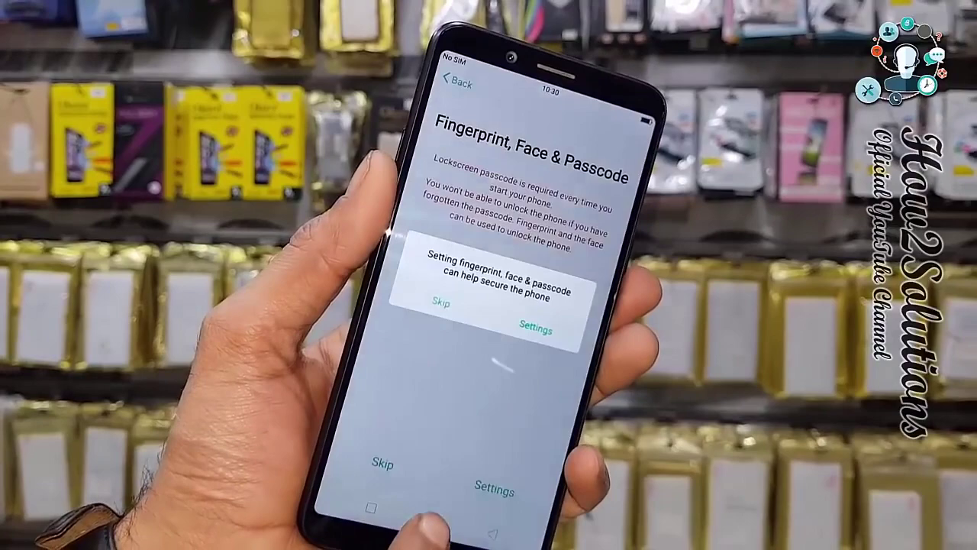
pyautogui.click(437, 306)
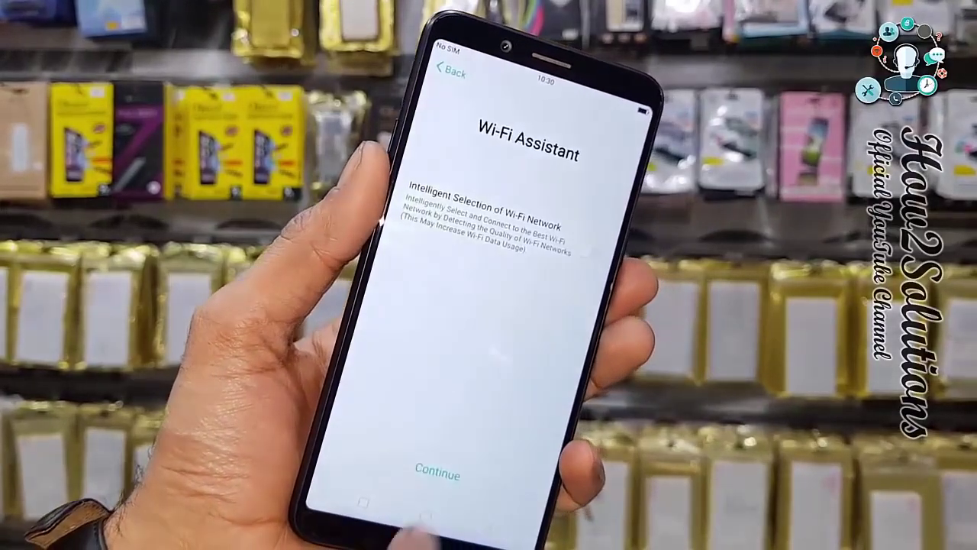
pyautogui.click(443, 475)
pyautogui.click(454, 263)
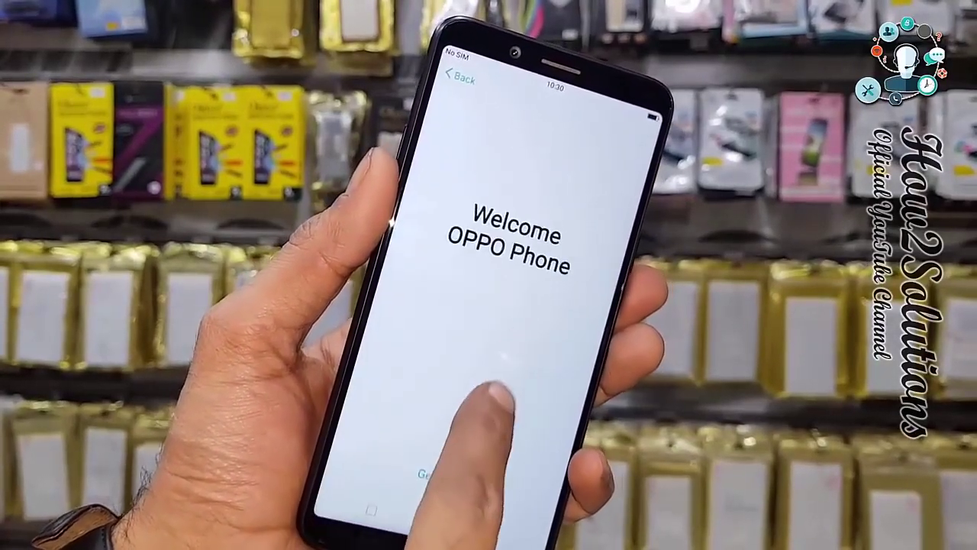
pyautogui.click(449, 466)
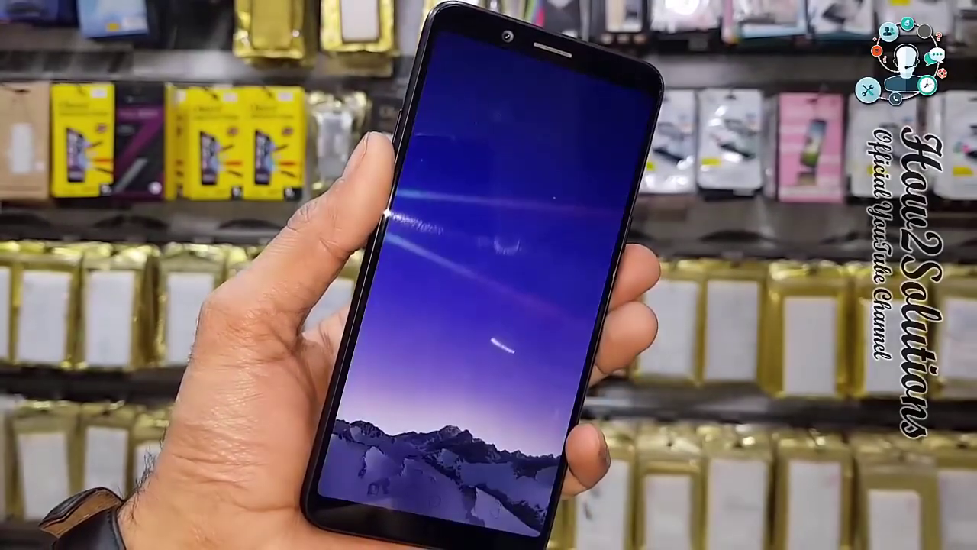